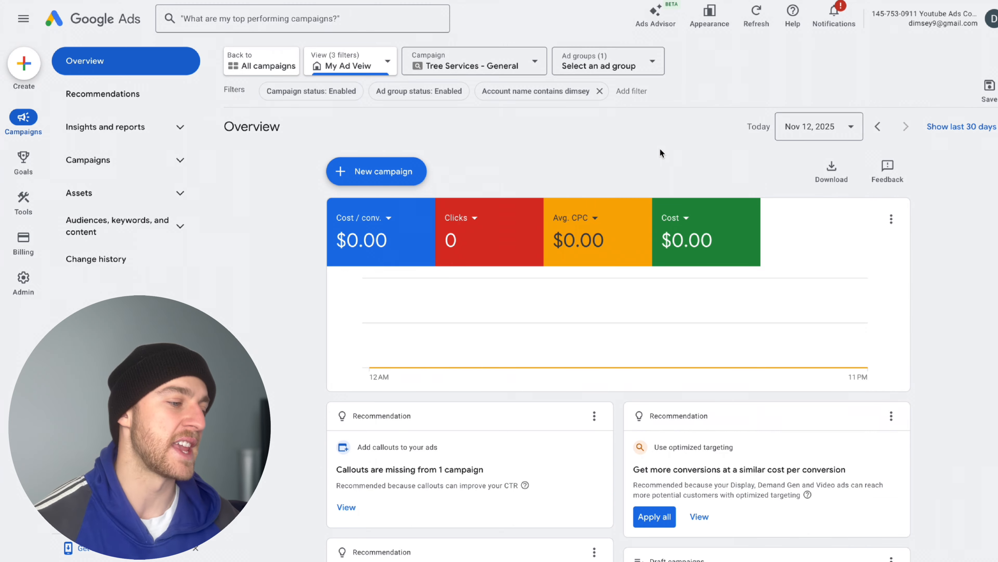
Step: Open Keyword Planner's new keyword discovery and enter "tree services near me" as the business service
left_click(23, 200)
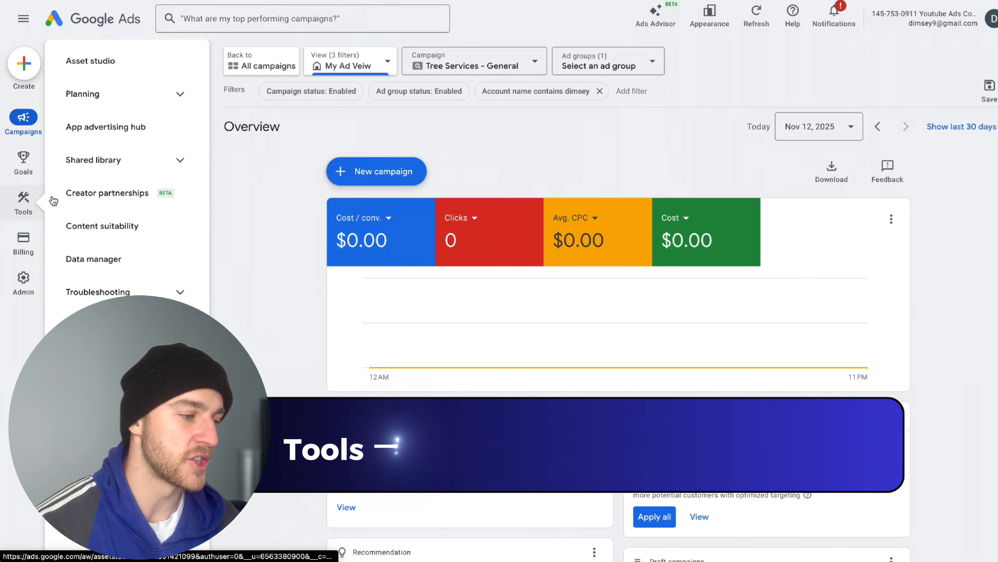
left_click(136, 98)
left_click(141, 128)
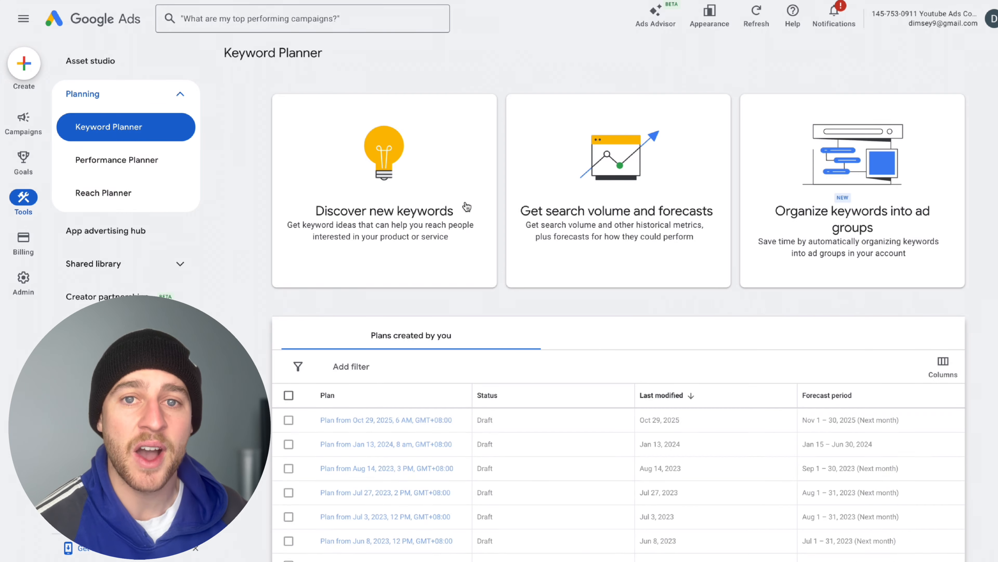
left_click(394, 163)
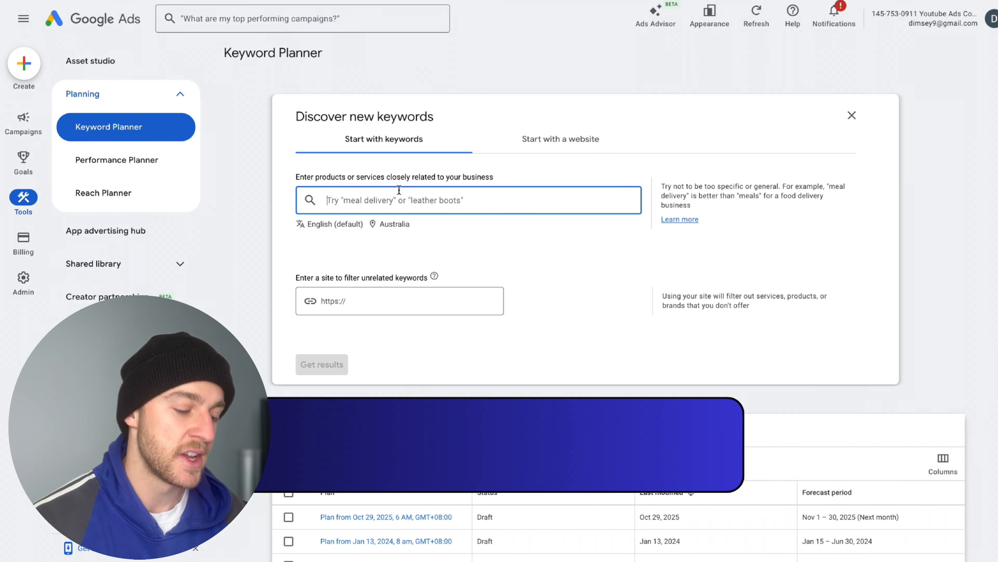
type("tree service")
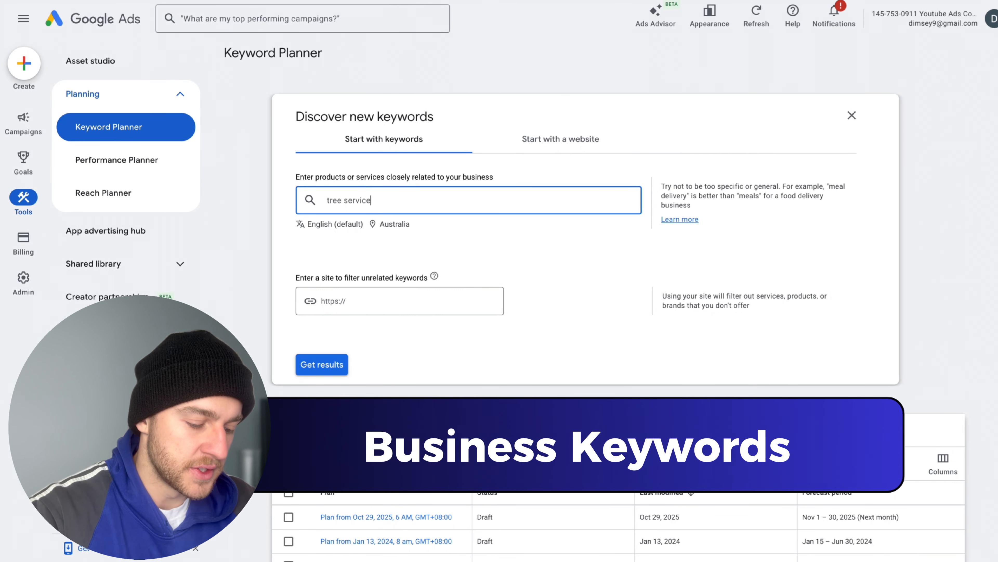
type("s near me")
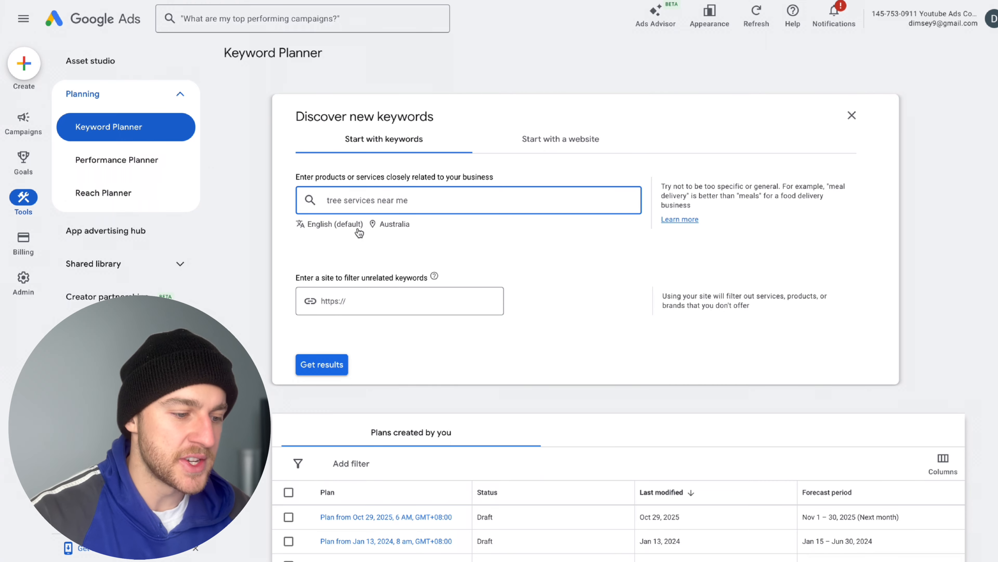
Step: Set the search location to Melbourne, Victoria, Australia and get the keyword results
left_click(387, 223)
left_click(496, 242)
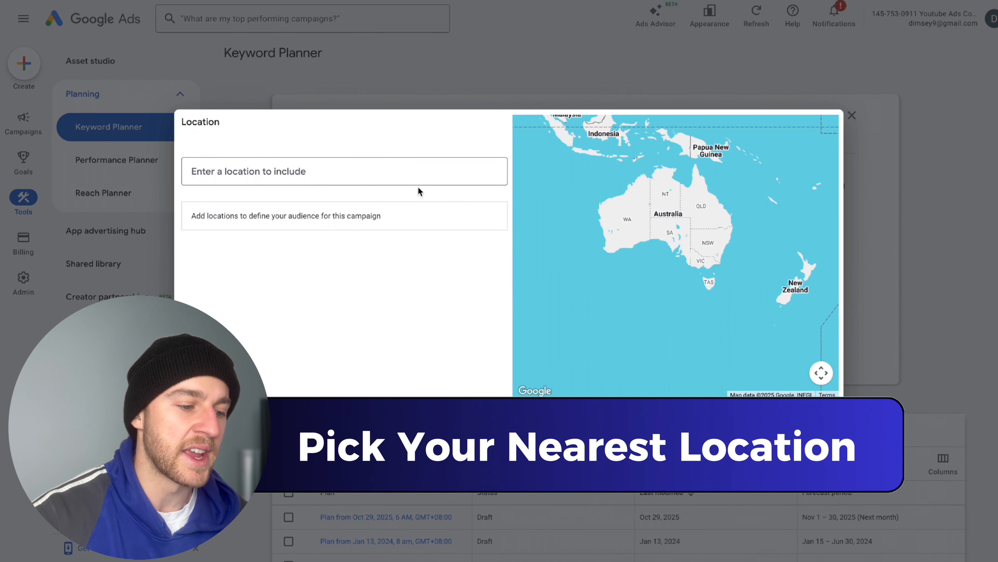
left_click(399, 182)
type("melbourne")
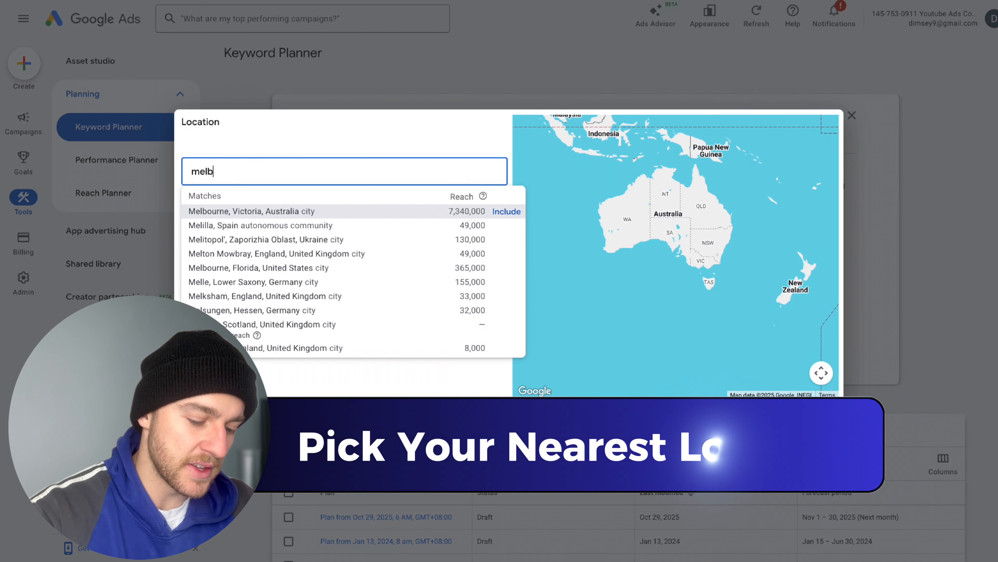
left_click(492, 213)
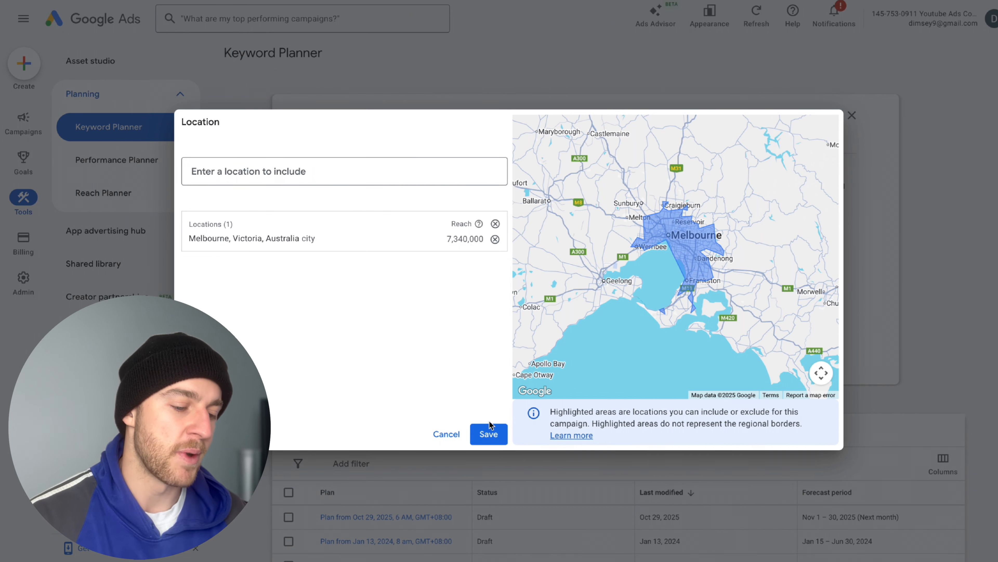
left_click(489, 433)
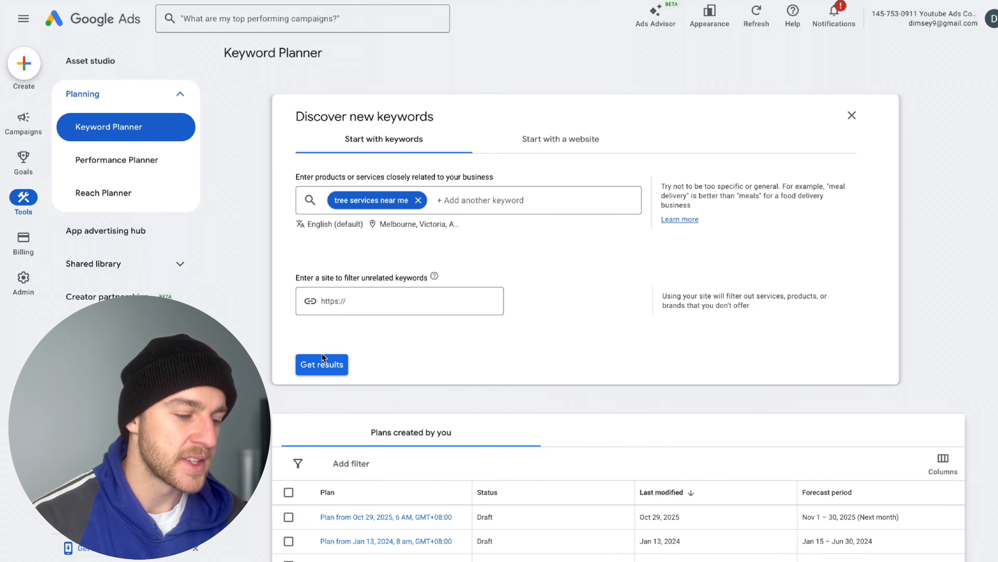
left_click(334, 364)
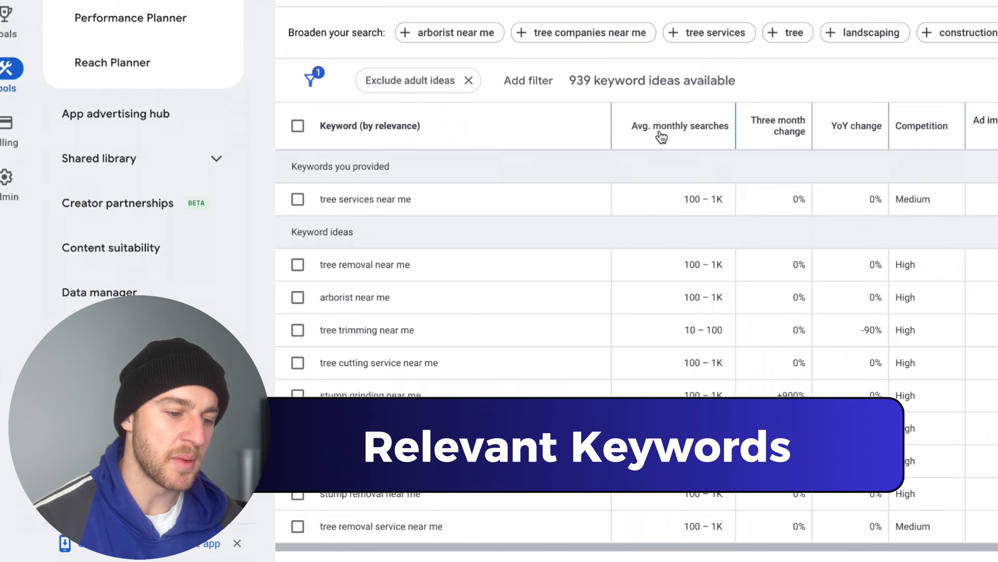
Step: Sort keywords by average monthly searches in descending order and select "tree services near me" plus the ideas from "tree removal near me" through "tree pruning near me"
left_click(686, 134)
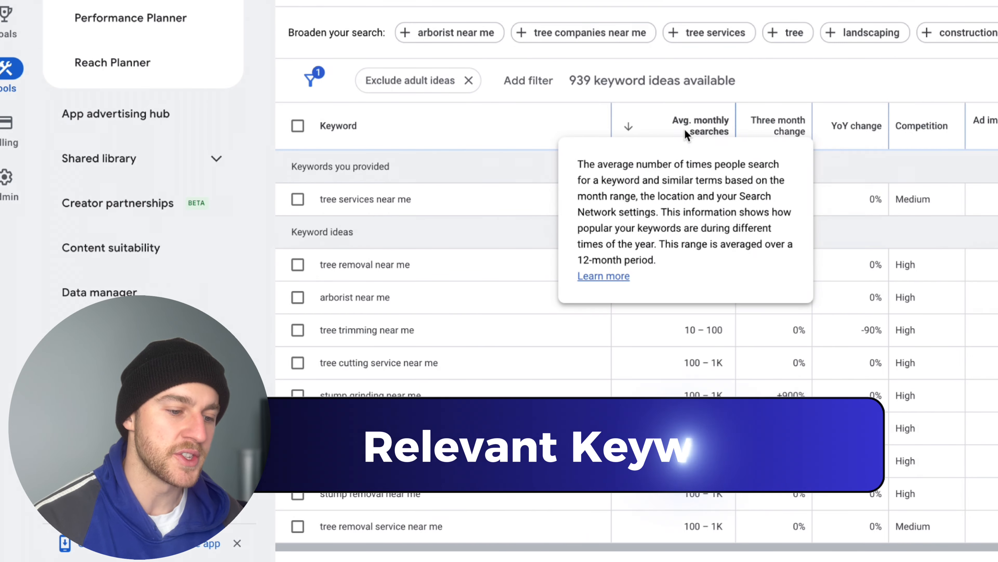
left_click(686, 134)
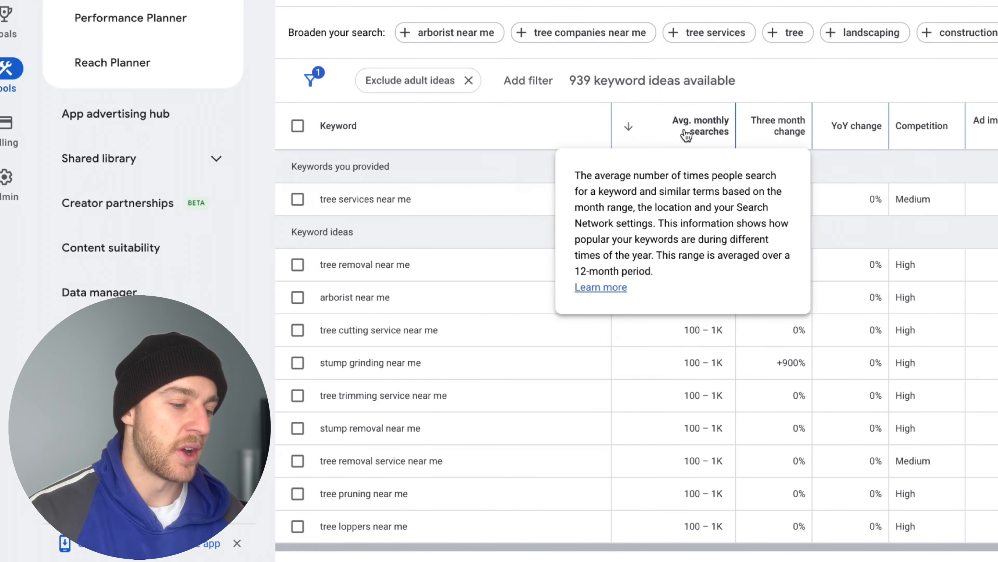
left_click(297, 199)
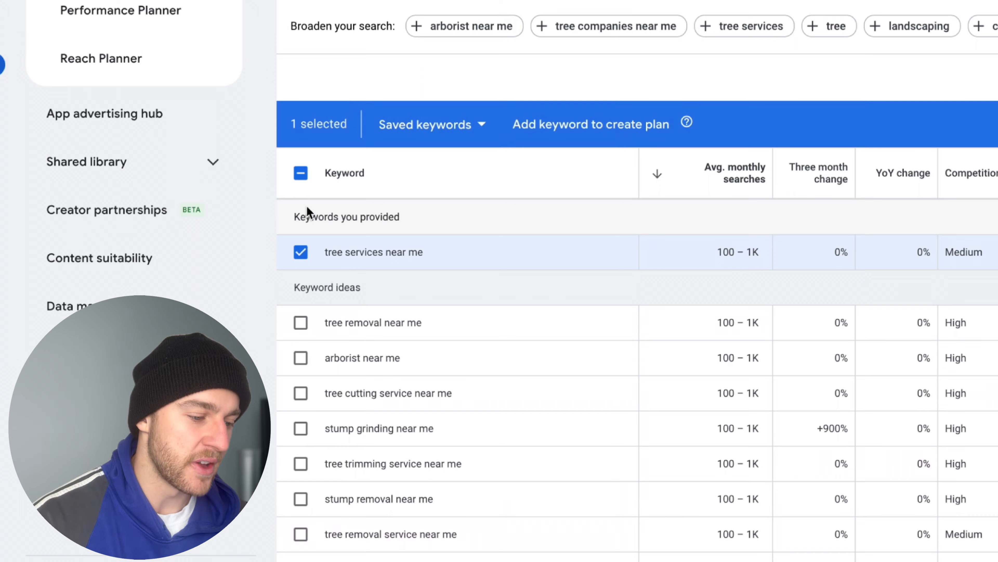
left_click(301, 276)
left_click(301, 311)
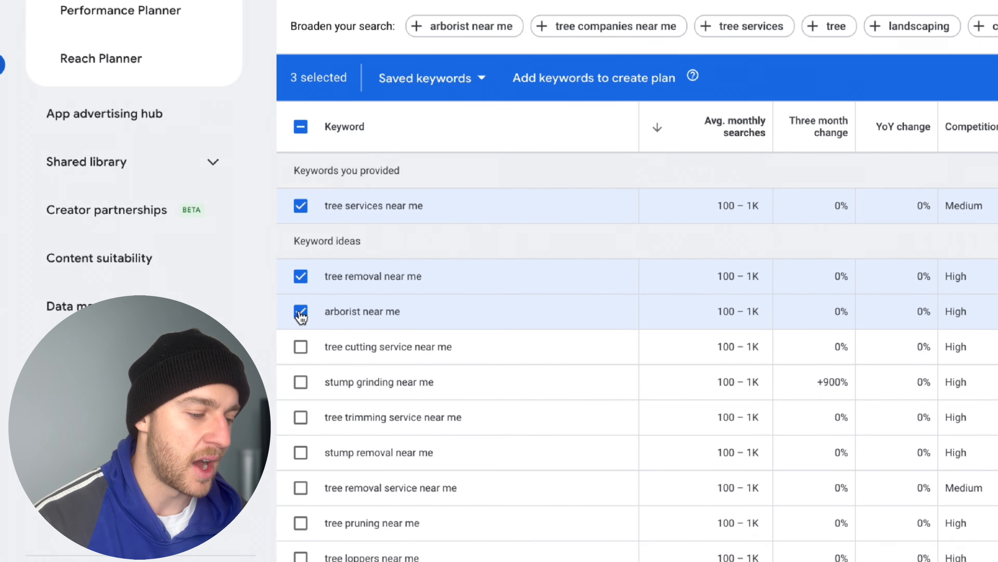
left_click(301, 347)
left_click(301, 382)
scroll(301, 382, "down", 2)
left_click(301, 351)
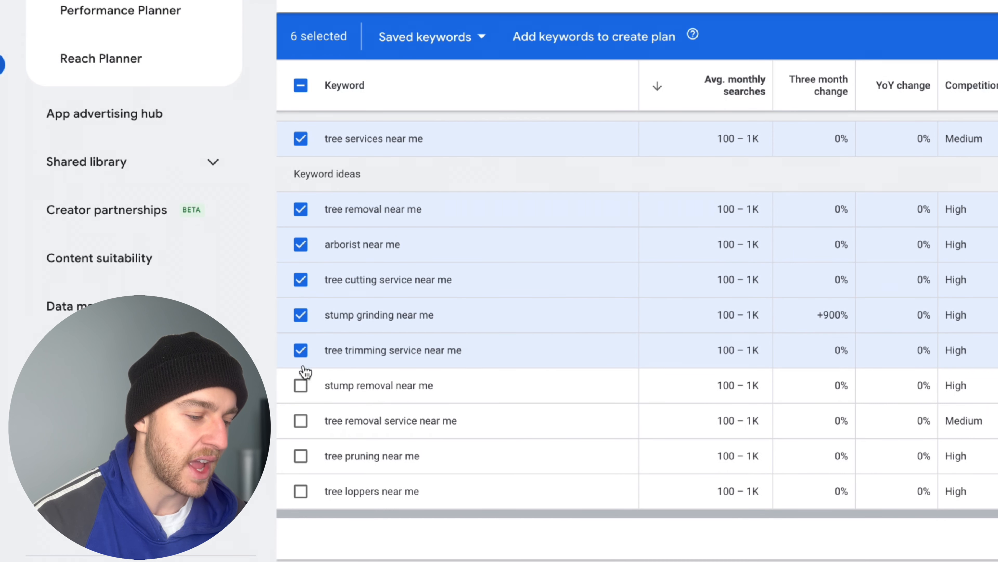
left_click(301, 385)
left_click(301, 421)
left_click(301, 455)
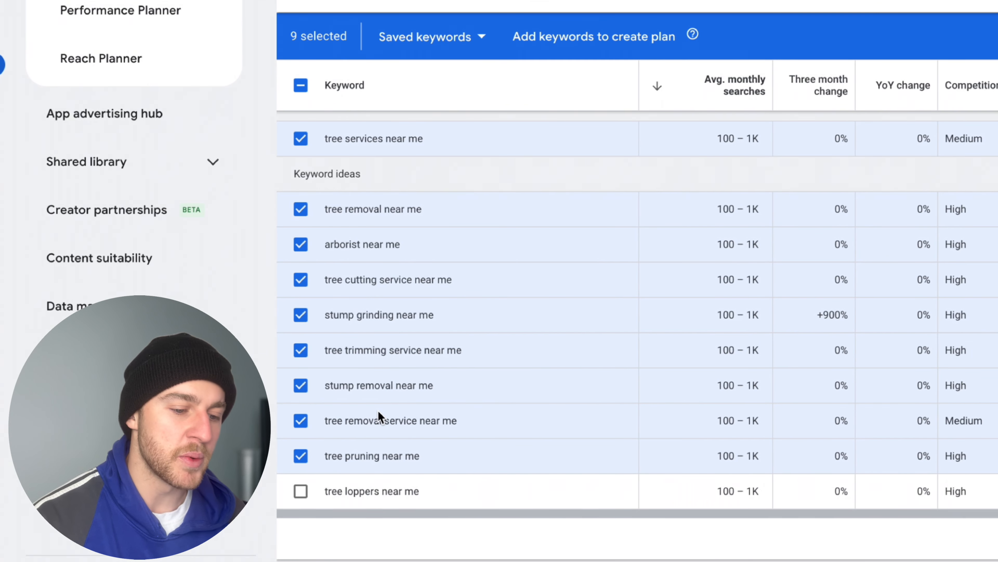
Step: Search Google for the copied keyword "tree services near me" in a new tab and examine the sponsored results
scroll(380, 416, "up", 2)
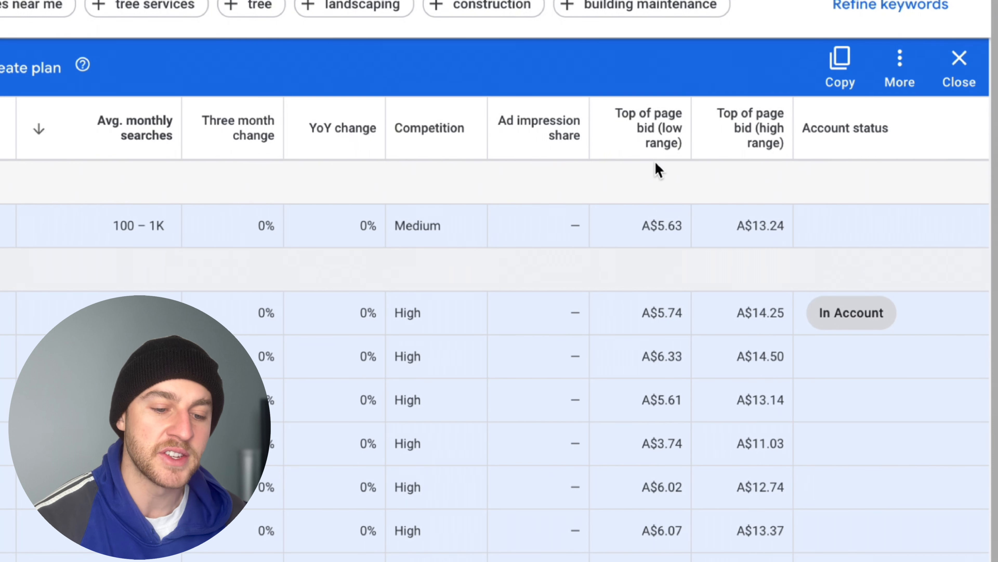
mouse_move(748, 161)
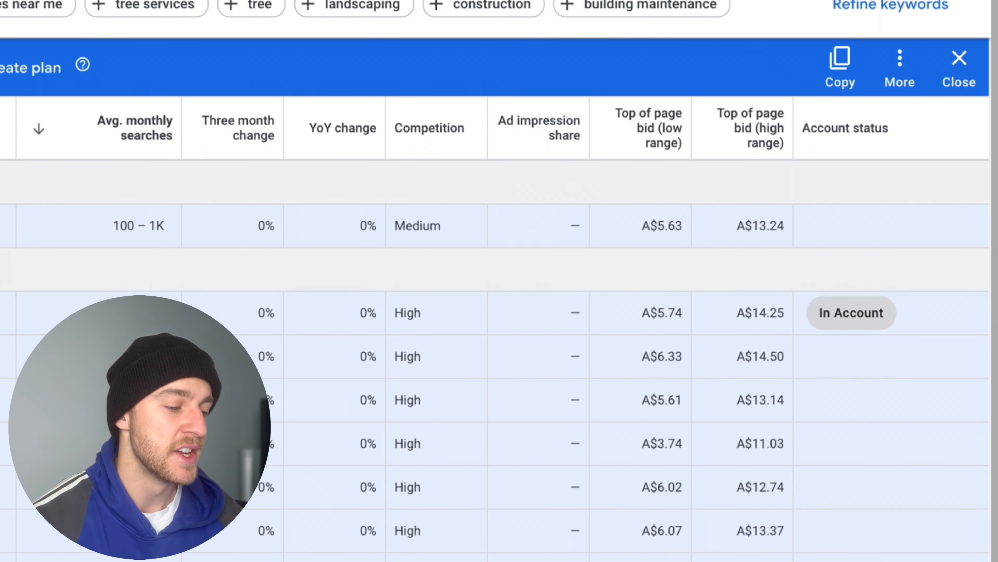
left_click_drag(430, 204, 319, 208)
key("super+c")
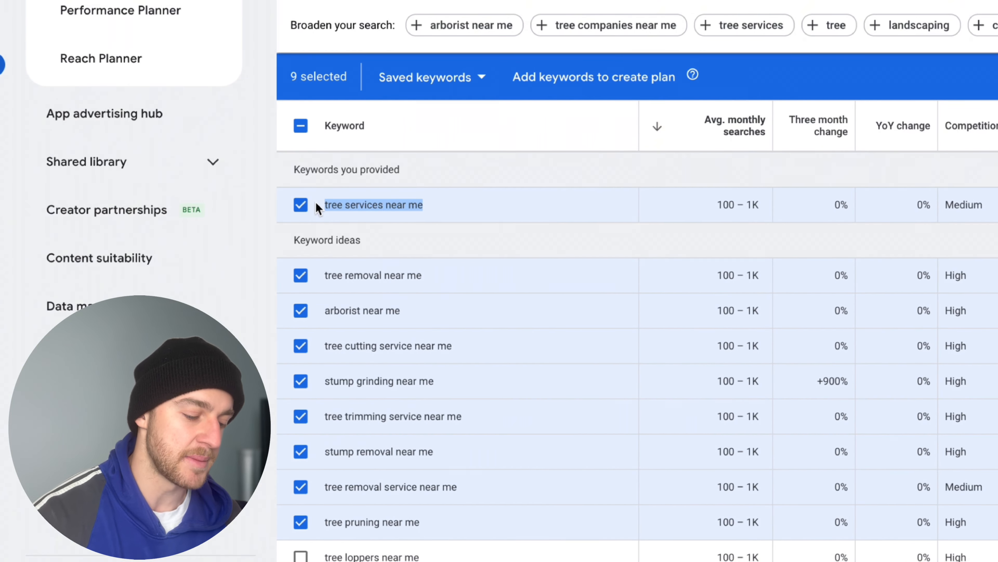
key("super+t")
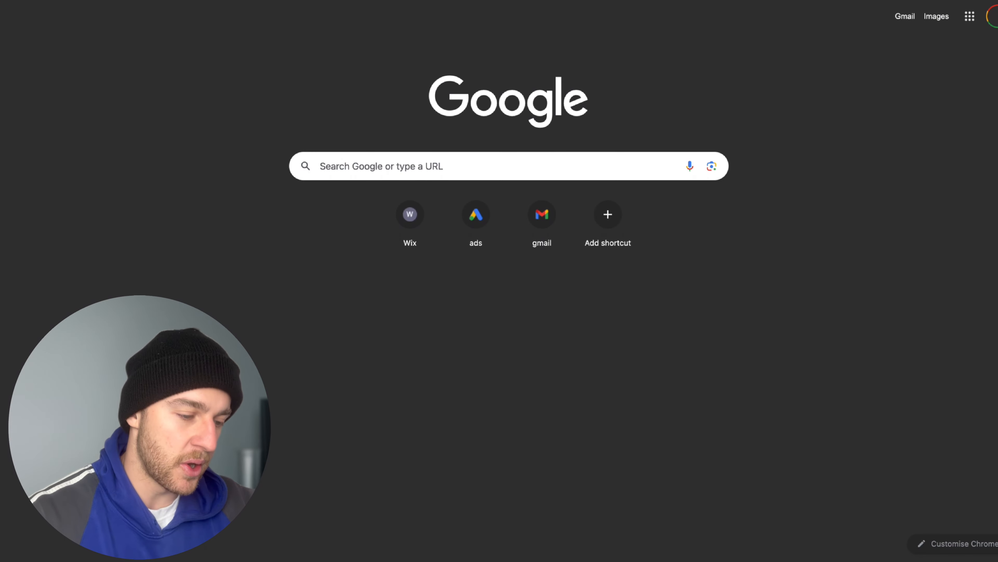
left_click(328, 156)
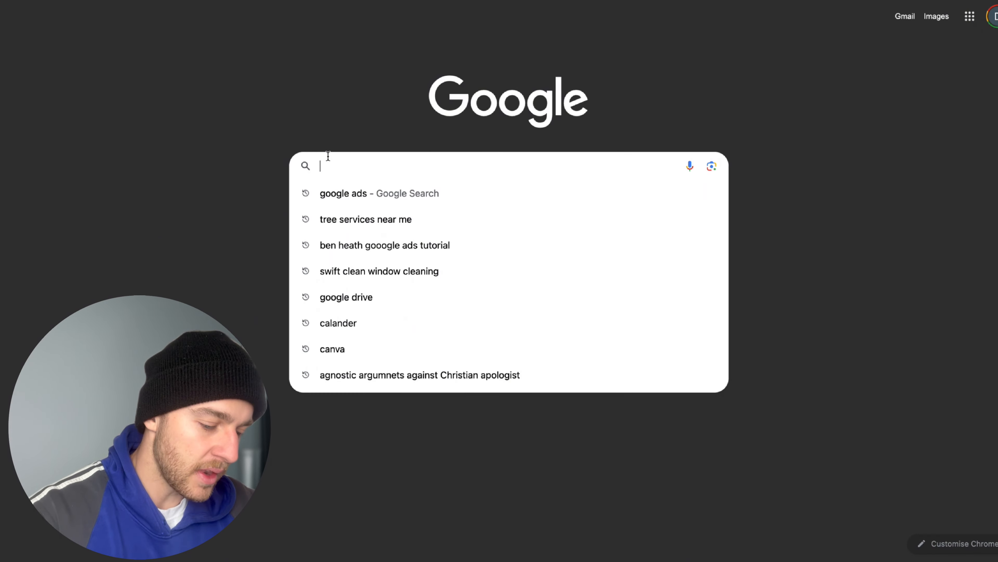
key("super+v")
key("Return")
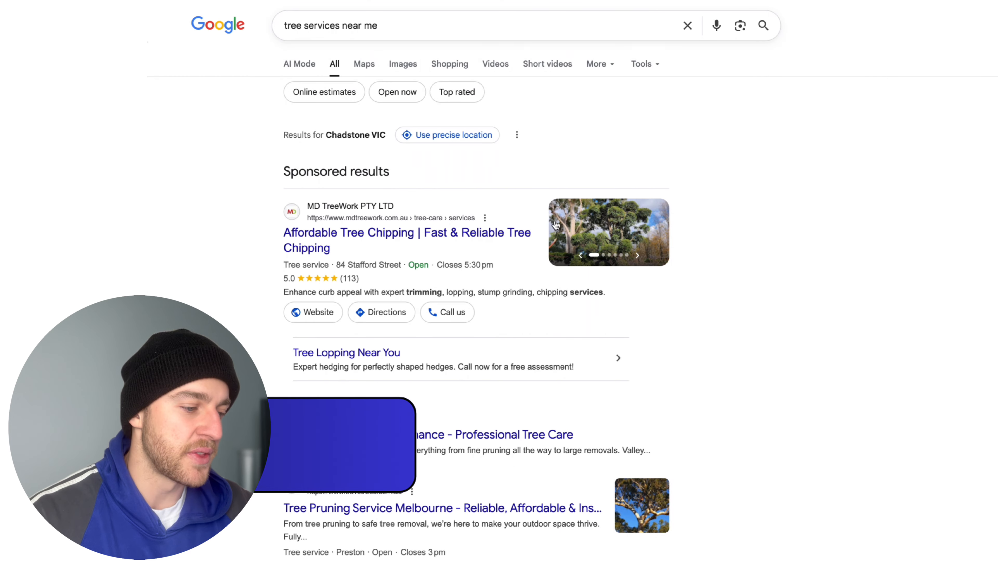
left_click_drag(388, 172, 286, 171)
scroll(307, 157, "down", 2)
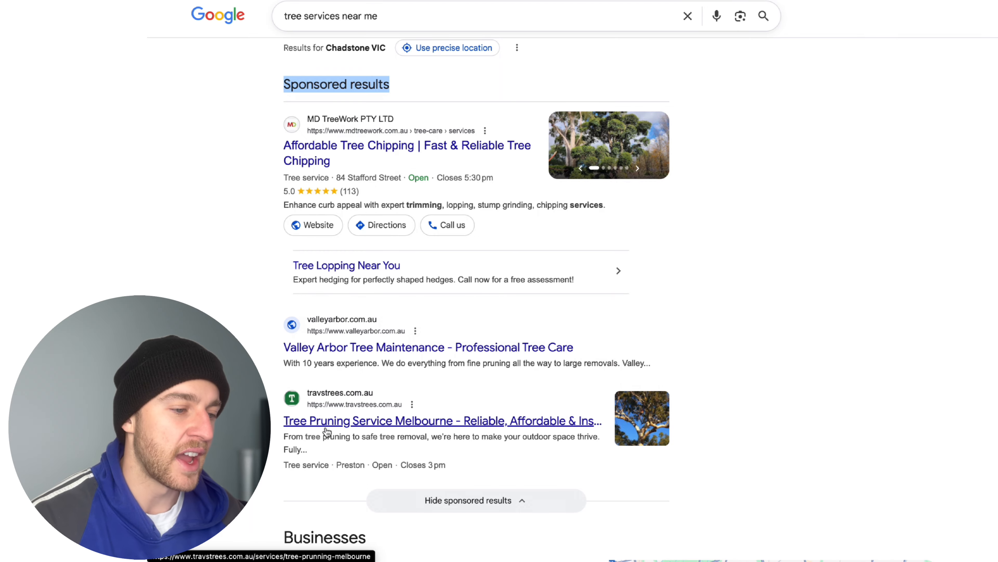
scroll(326, 431, "up", 1)
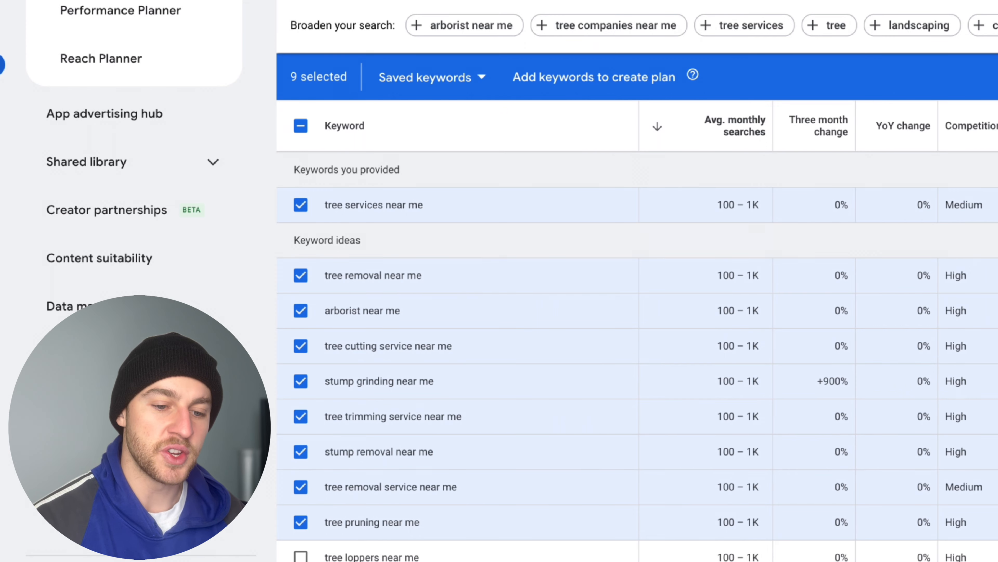
Step: Deselect "tree removal near me", "stump grinding near me" and "stump removal near me", and copy the remaining selected keywords
left_click(309, 213)
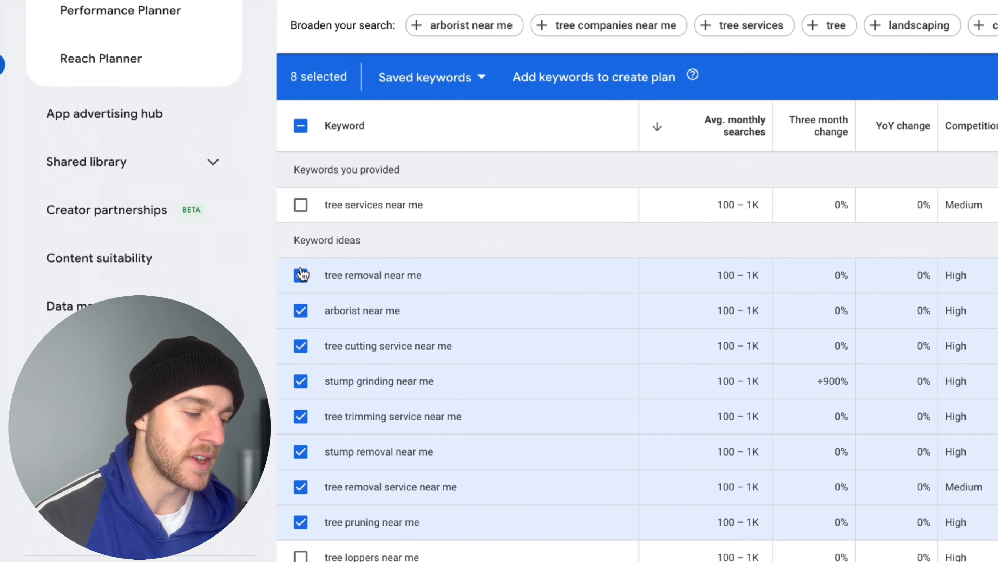
left_click(302, 210)
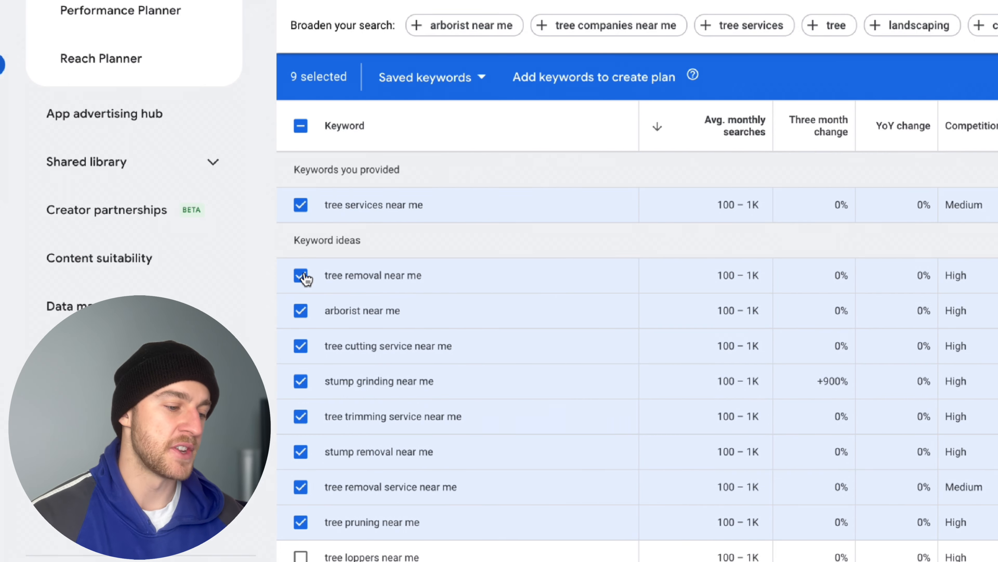
left_click(303, 277)
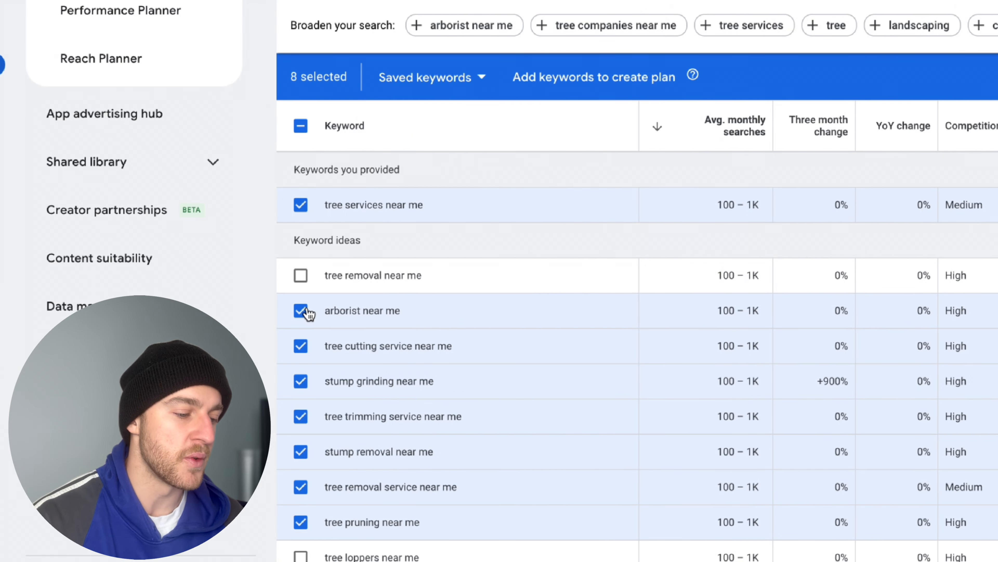
left_click(303, 385)
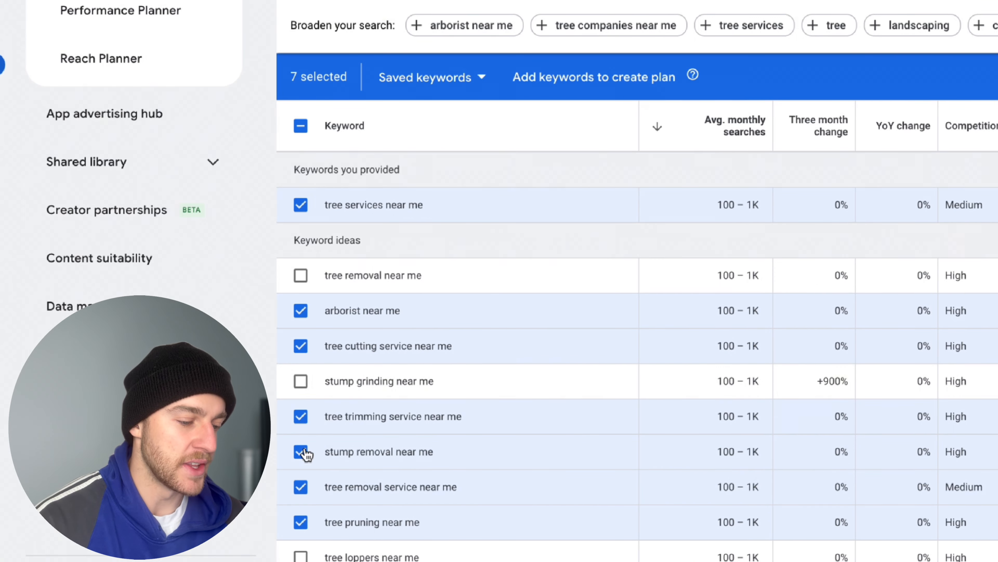
left_click(302, 452)
scroll(317, 466, "down", 1)
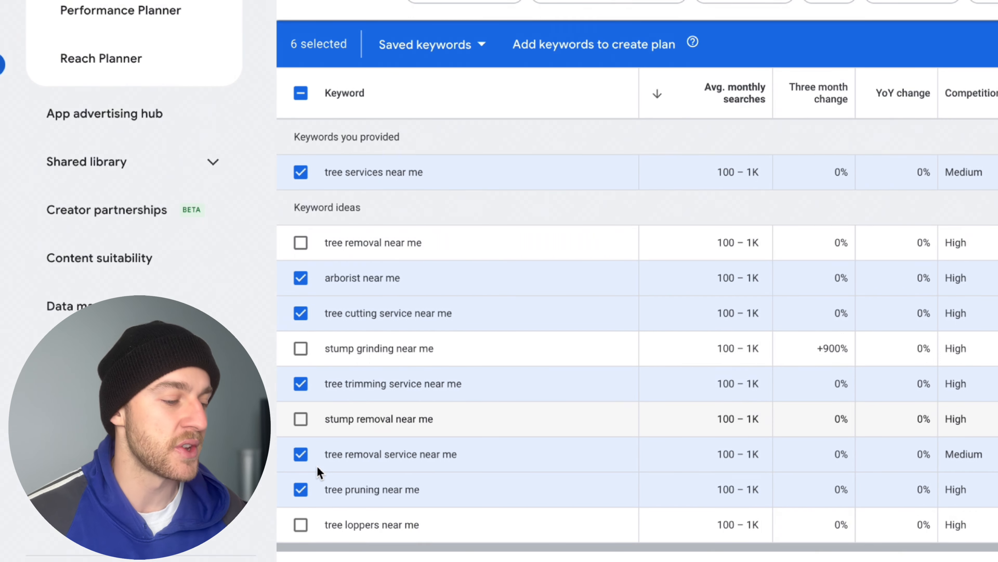
scroll(397, 212, "up", 1)
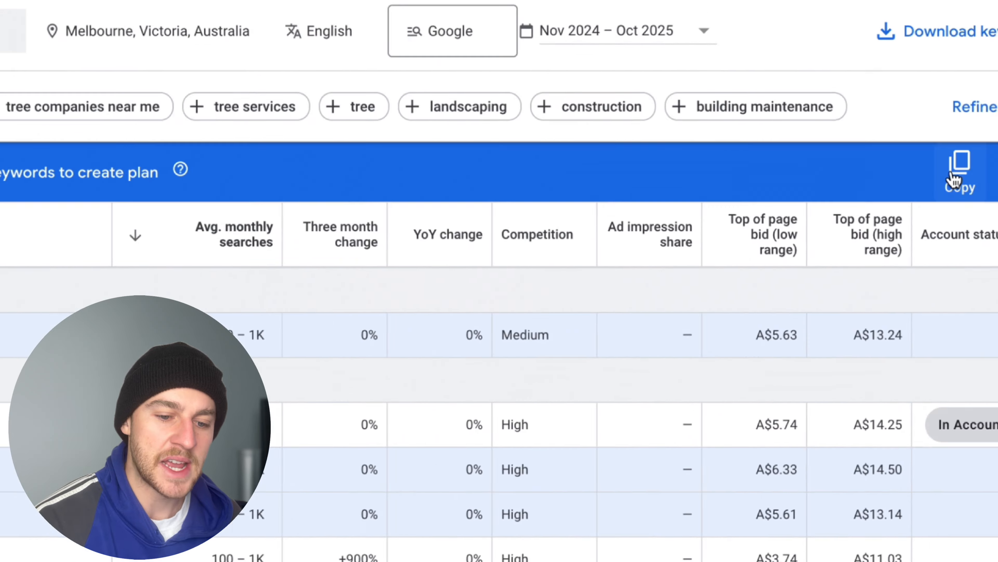
left_click(817, 217)
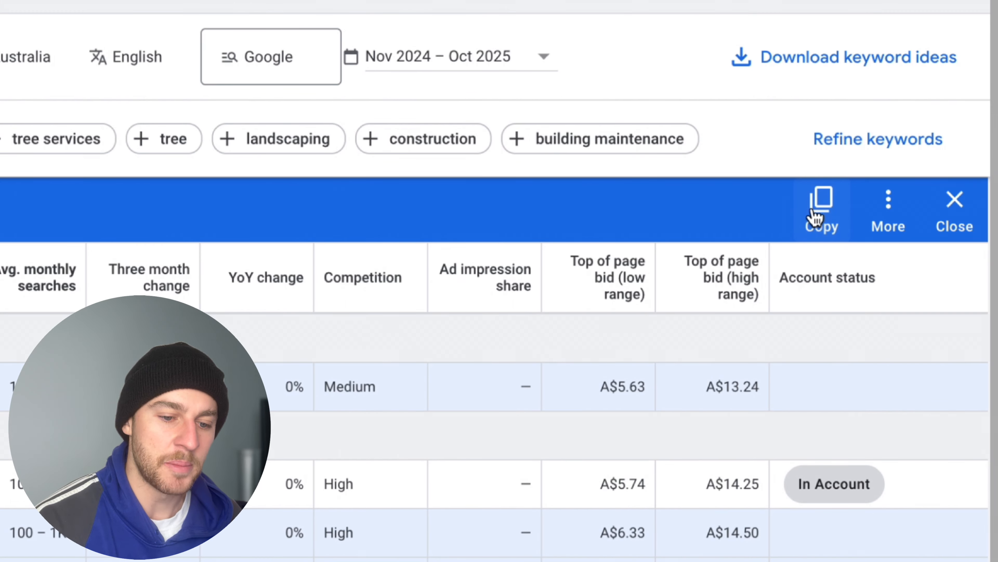
Step: Return to the campaigns overview and start creating a new campaign
mouse_move(11, 124)
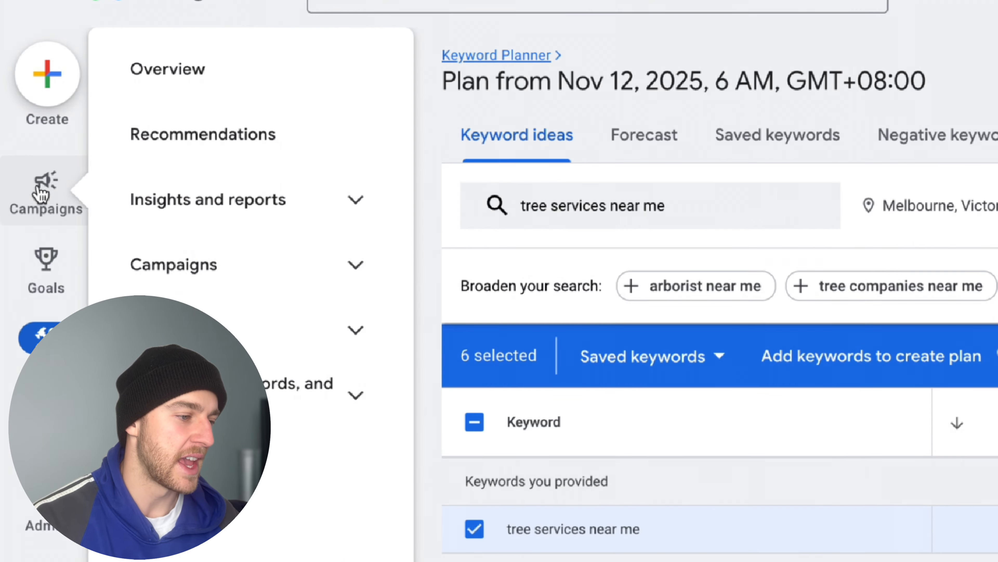
left_click(23, 117)
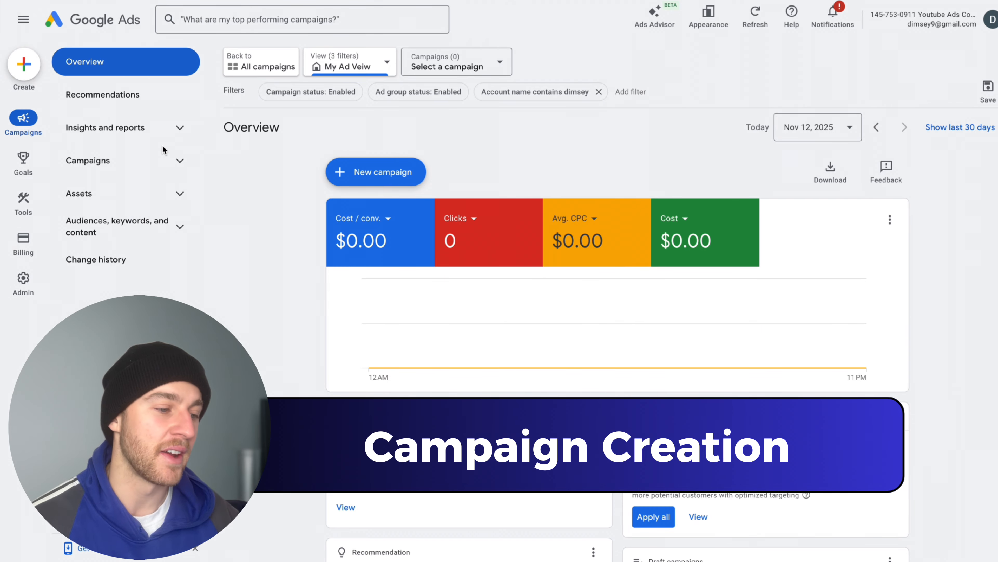
left_click(396, 173)
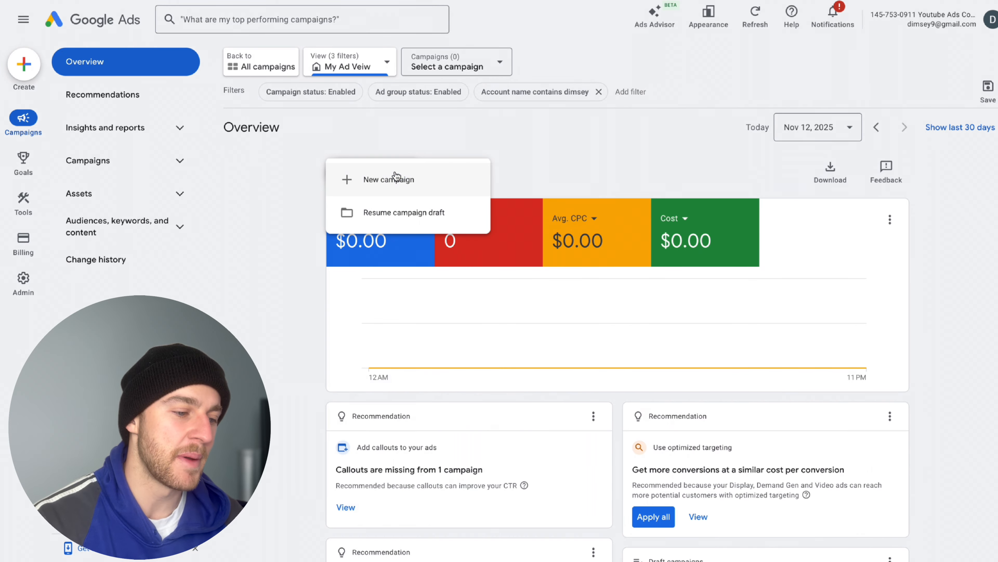
left_click(392, 181)
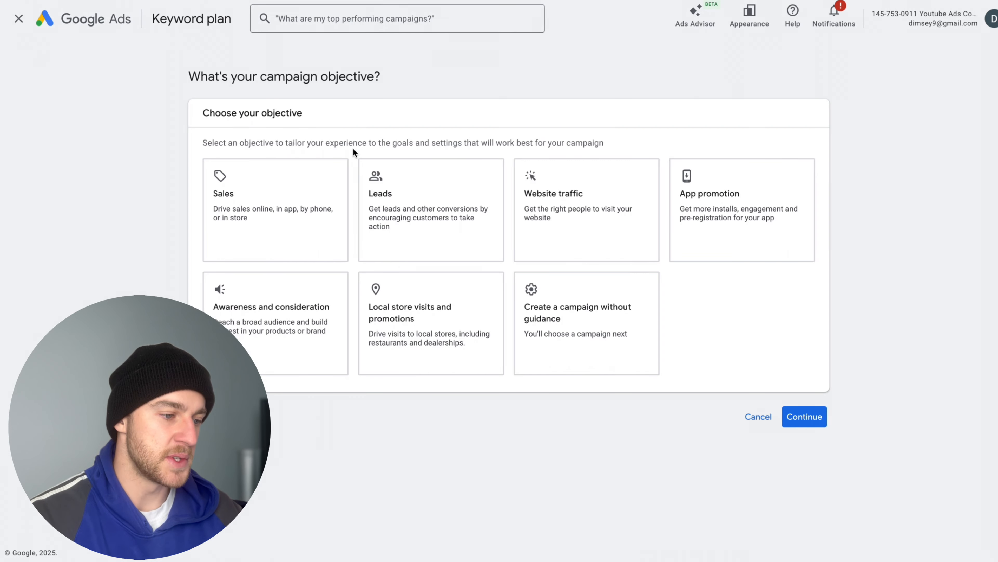
Step: Choose Leads as the campaign objective and add Phone call leads as a conversion goal
left_click(446, 189)
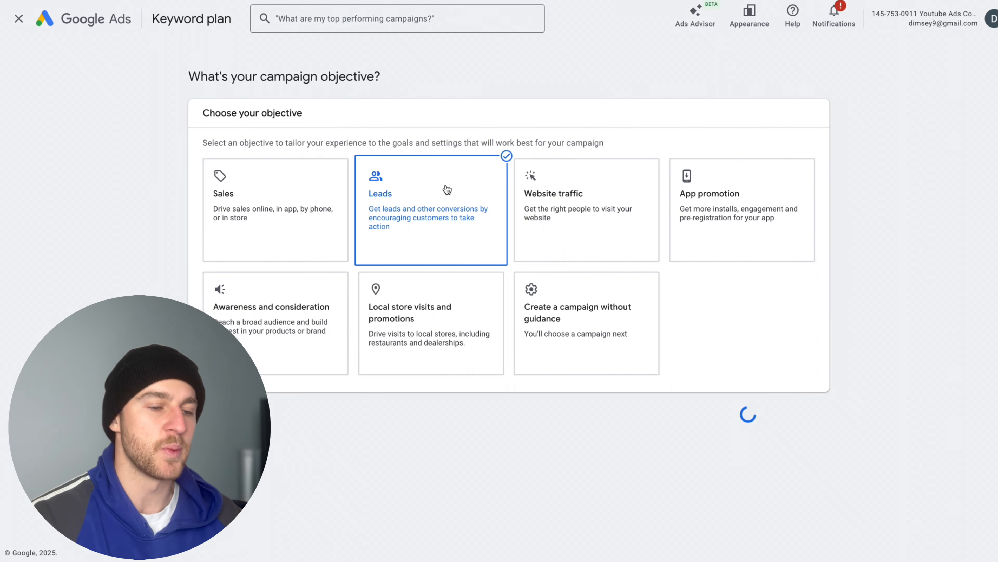
scroll(447, 189, "down", 3)
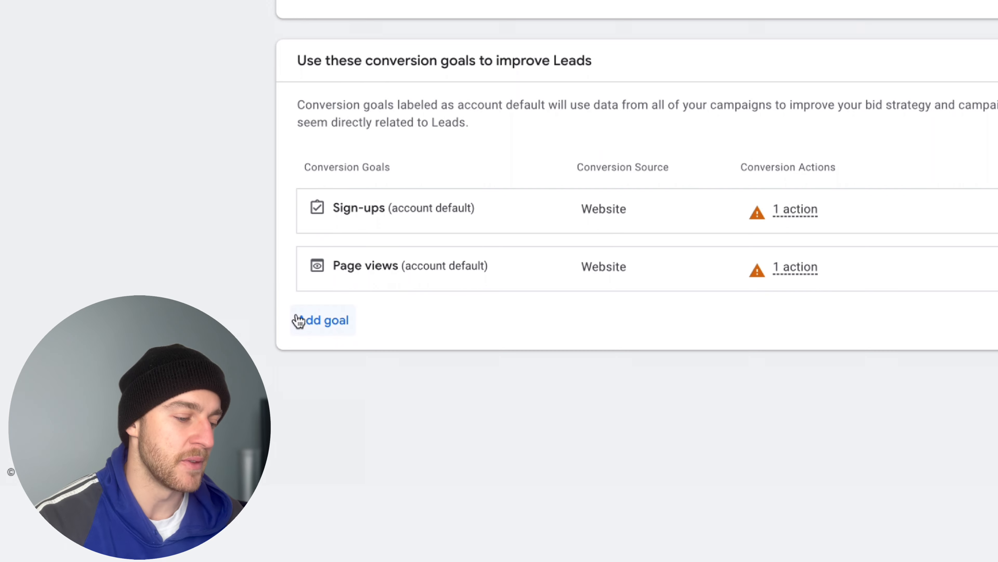
left_click(201, 450)
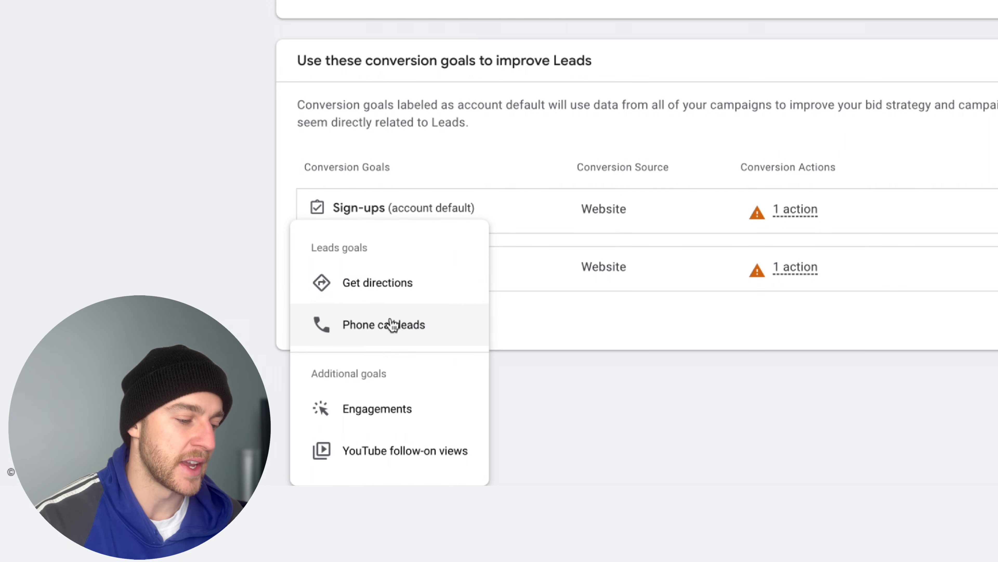
left_click(405, 323)
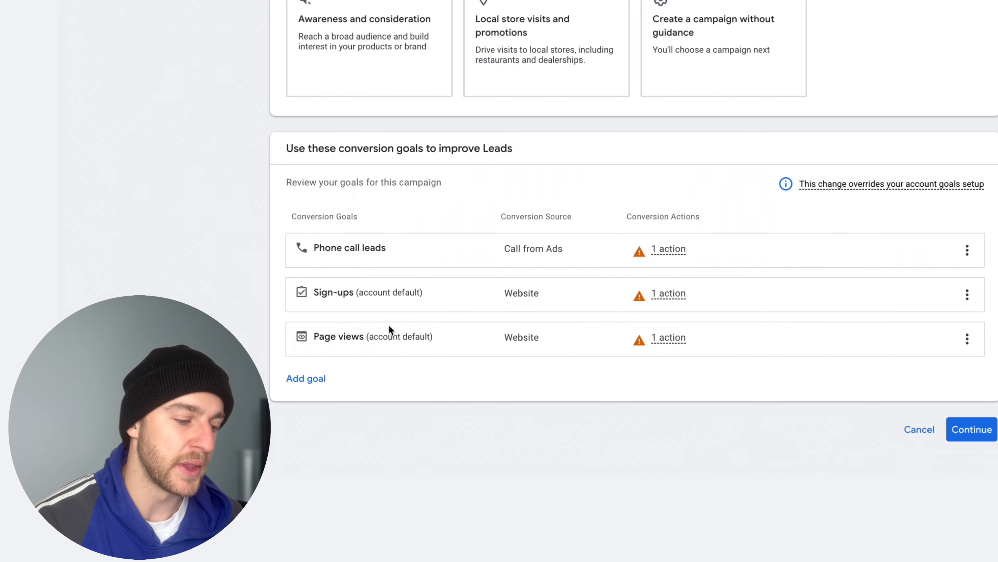
Step: Remove the Sign-ups goal from the campaign's conversion goals and continue to the campaign type selection
scroll(773, 310, "down", 1)
left_click(969, 282)
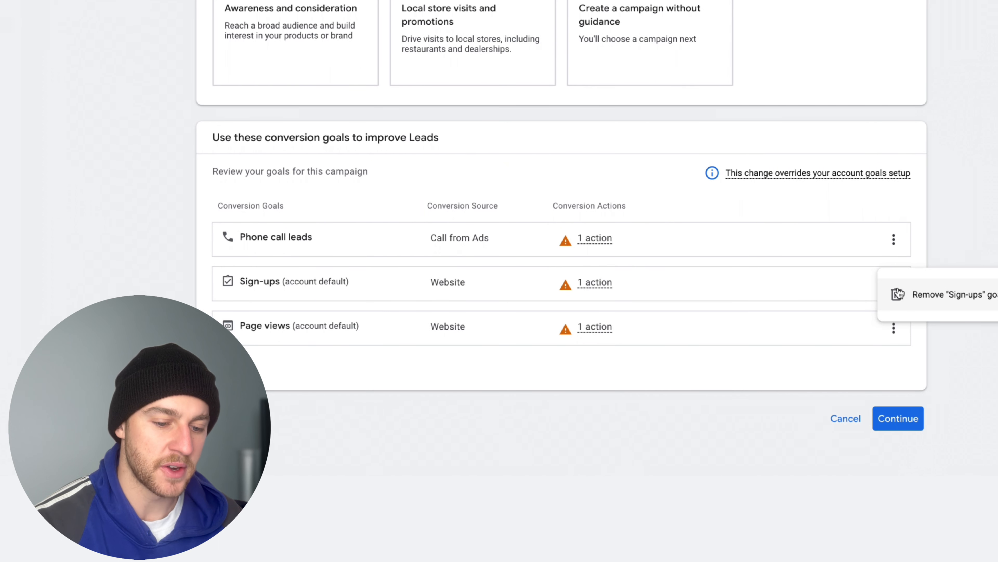
left_click(974, 290)
left_click(696, 196)
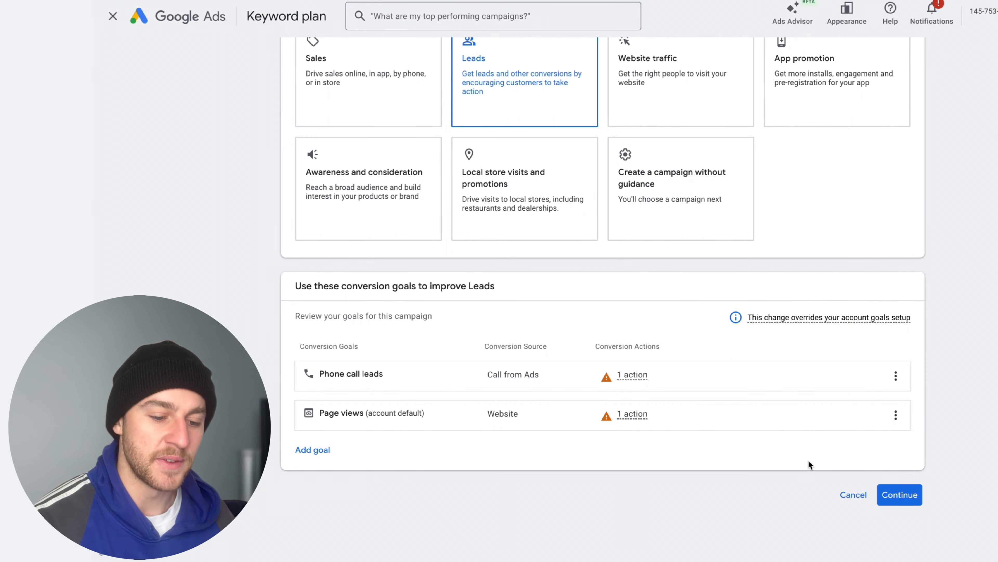
left_click(896, 495)
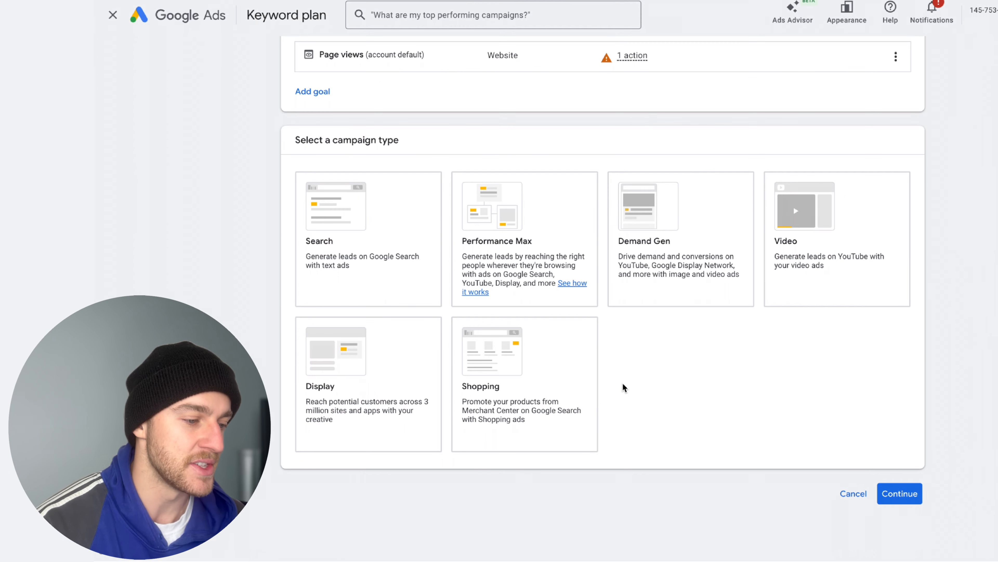
Step: Choose Search as the campaign type and examine the sponsored Google results for "tree services near me" as a reference
left_click(363, 263)
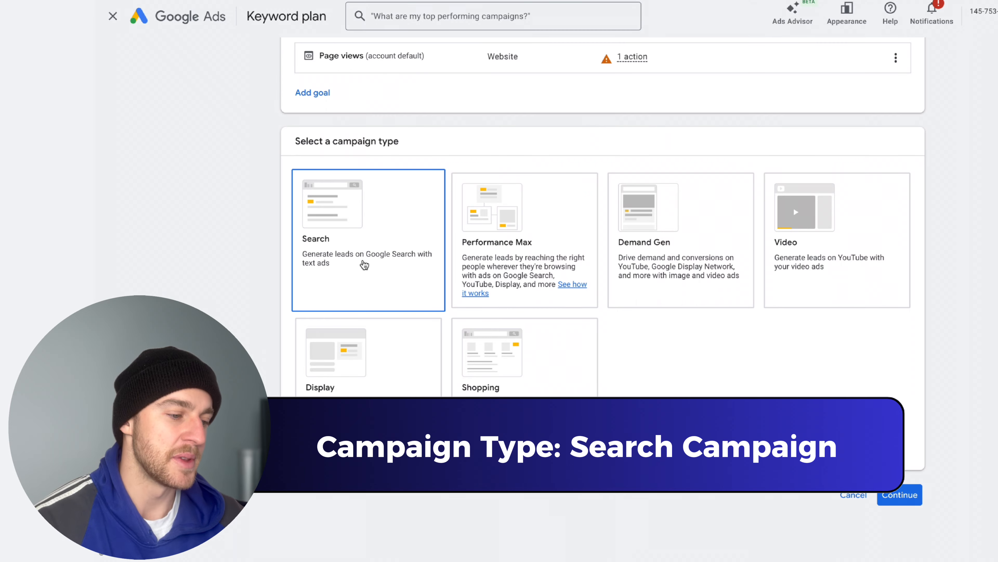
scroll(363, 263, "down", 4)
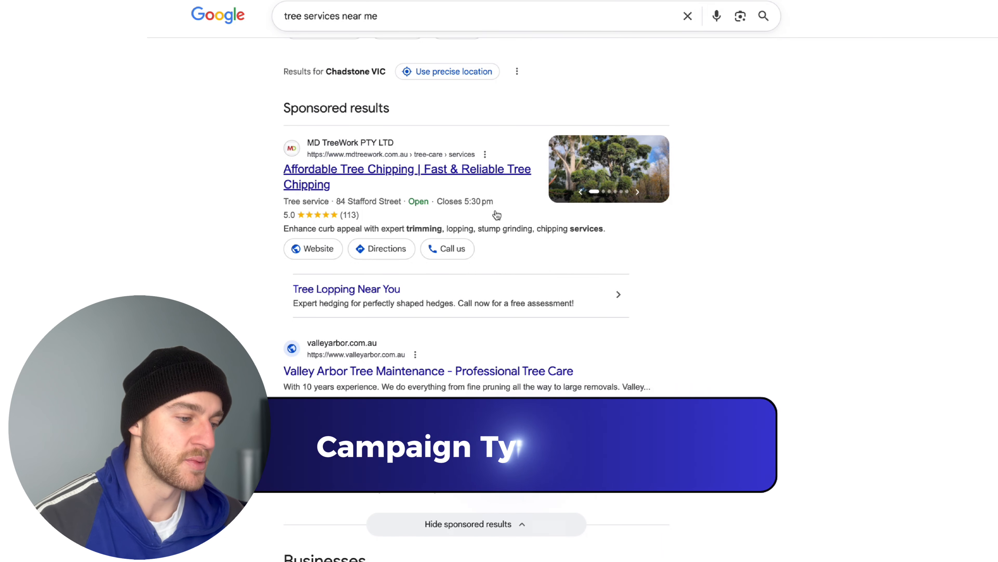
scroll(496, 214, "up", 2)
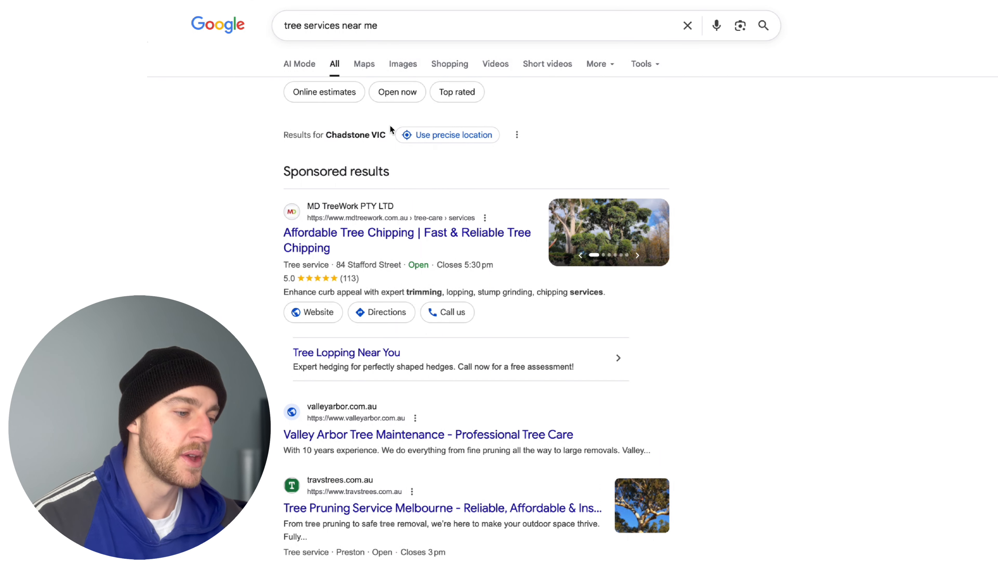
scroll(391, 129, "down", 3)
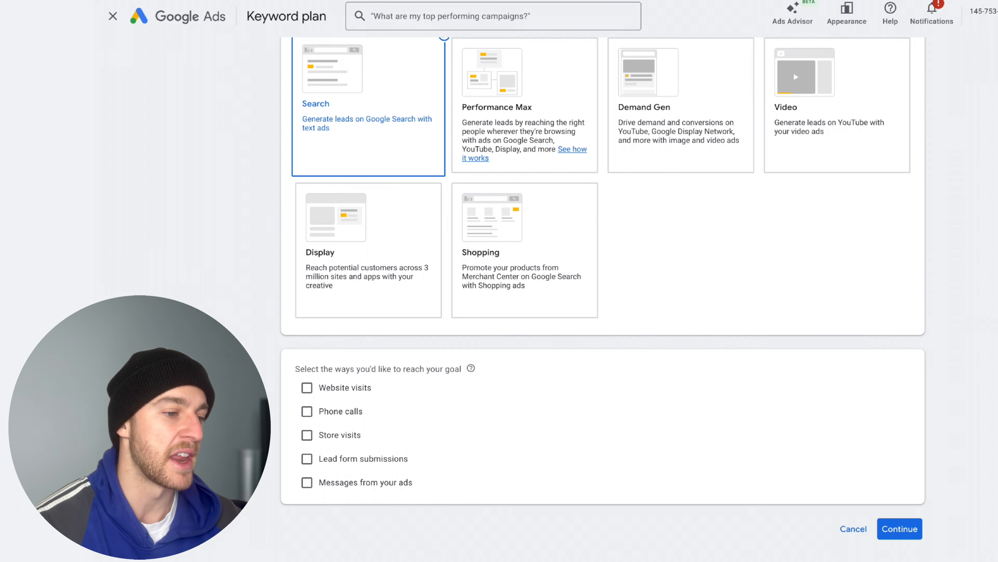
scroll(371, 72, "down", 1)
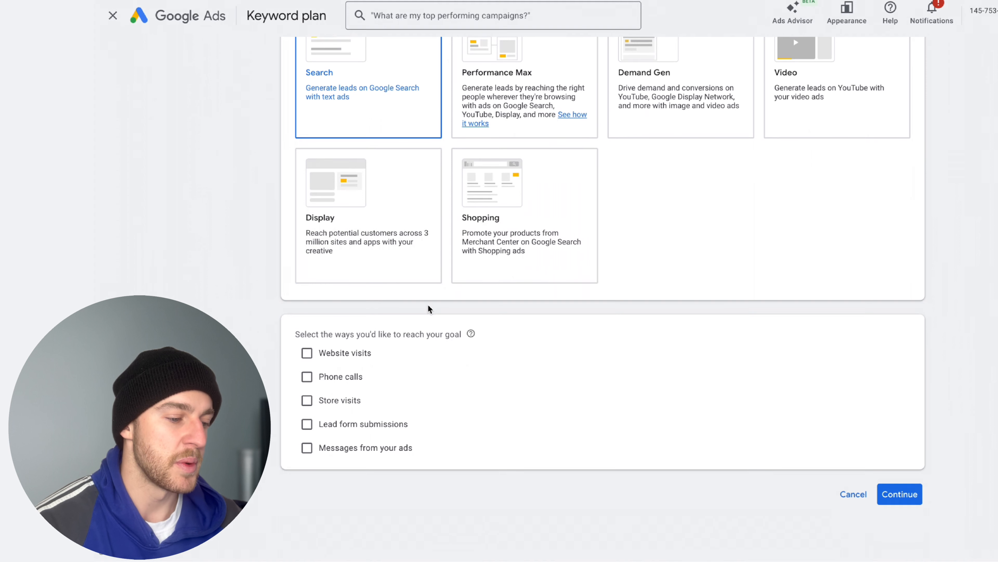
left_click(383, 416)
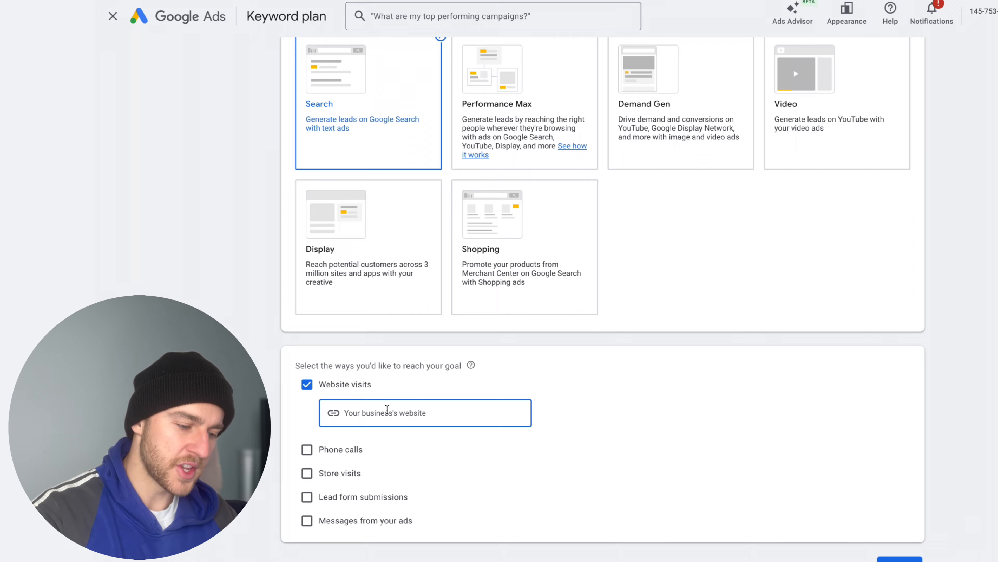
type("https://victoriantreespecialists.com.au/")
scroll(781, 463, "down", 1)
left_click(897, 515)
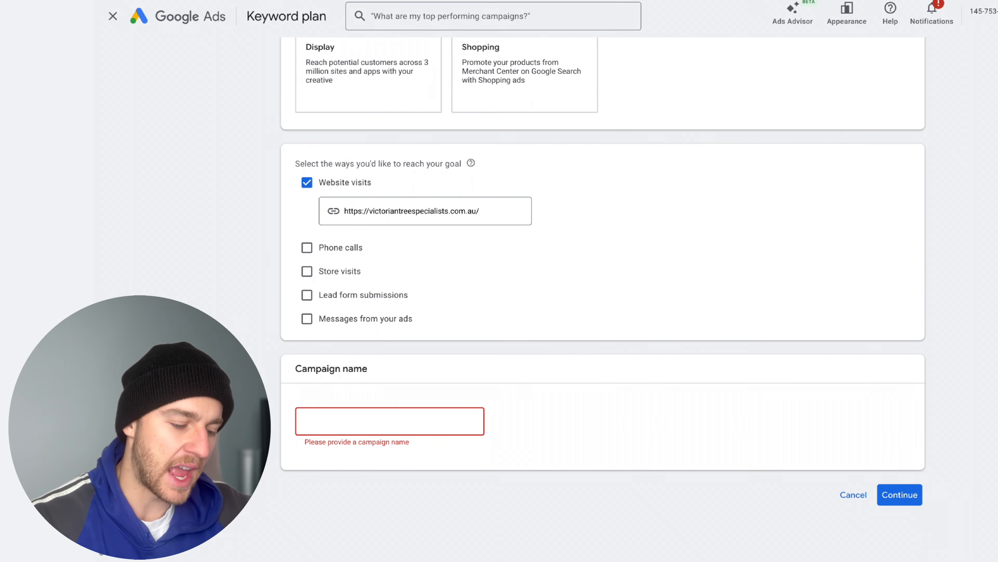
Step: Name the campaign "Tree Services - CP" and start it as a new campaign instead of finishing a saved draft
type("tree Services")
left_click(308, 424)
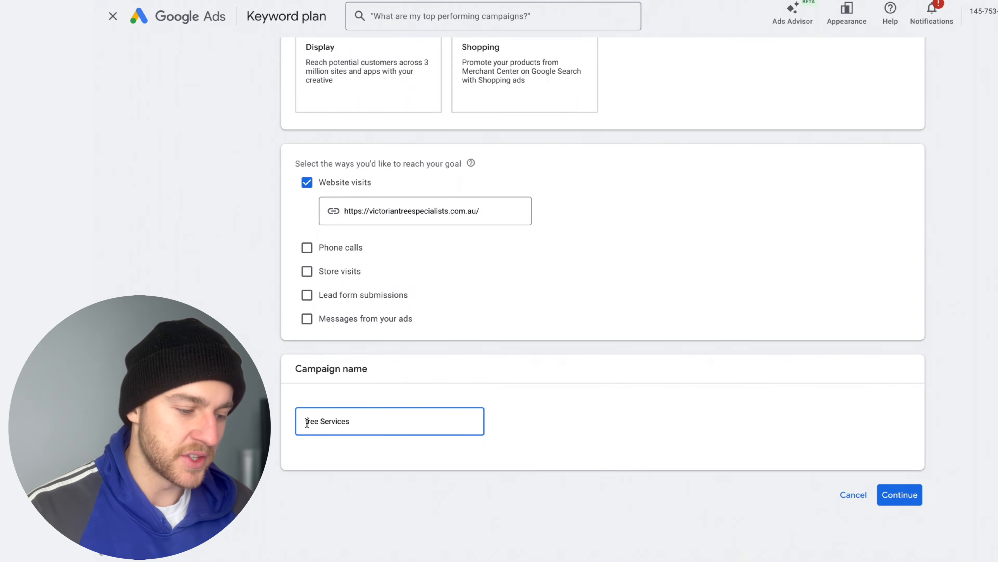
key("BackSpace")
type("T")
left_click(361, 424)
left_click(888, 492)
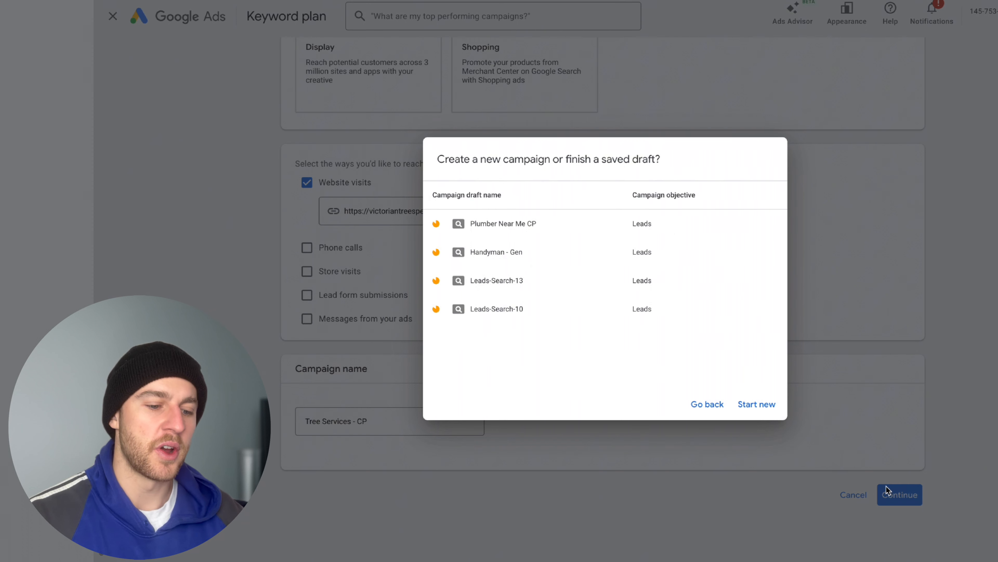
left_click(757, 405)
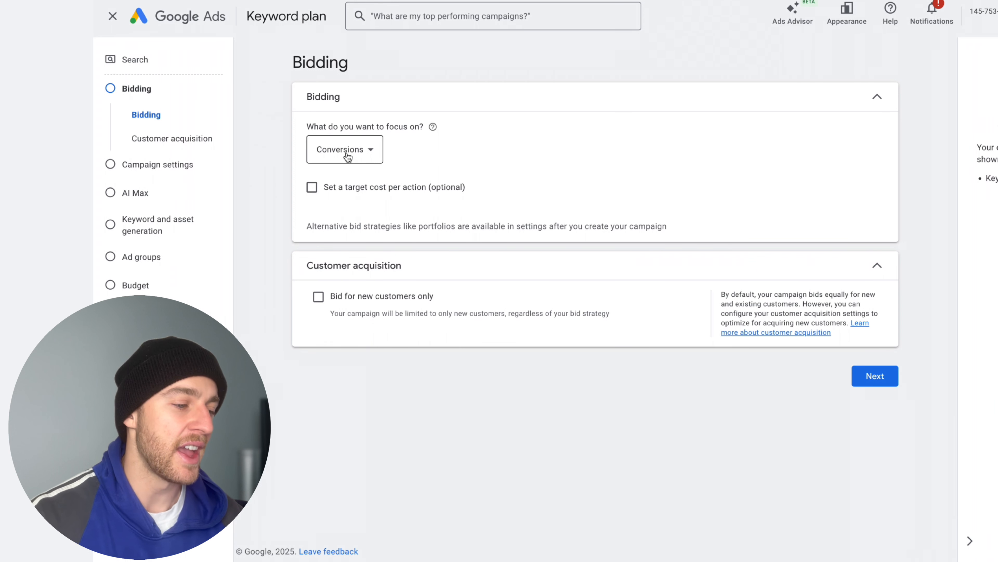
Step: Set the bidding focus to Clicks with a maximum CPC bid limit of A$14
left_click(348, 157)
left_click(347, 260)
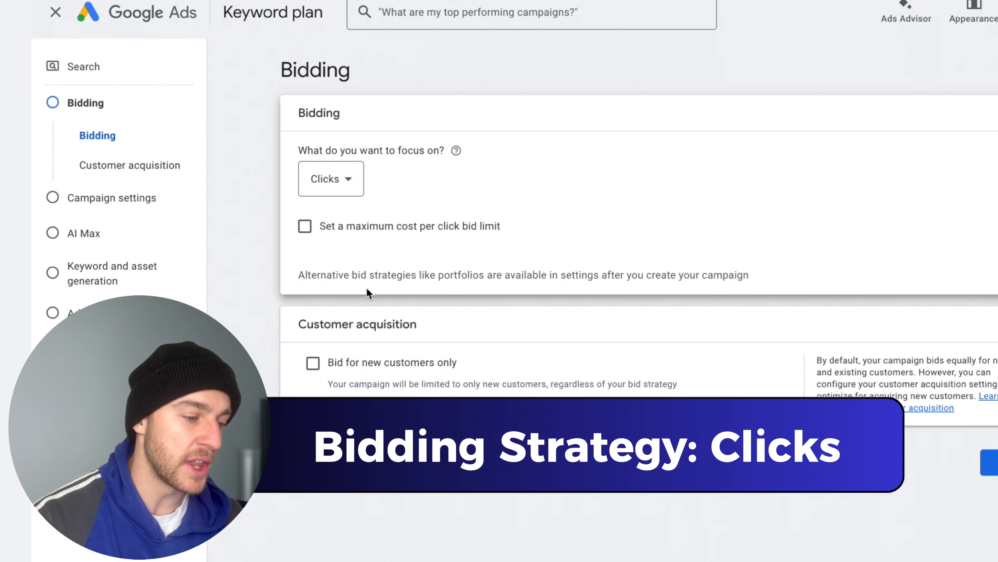
left_click(305, 227)
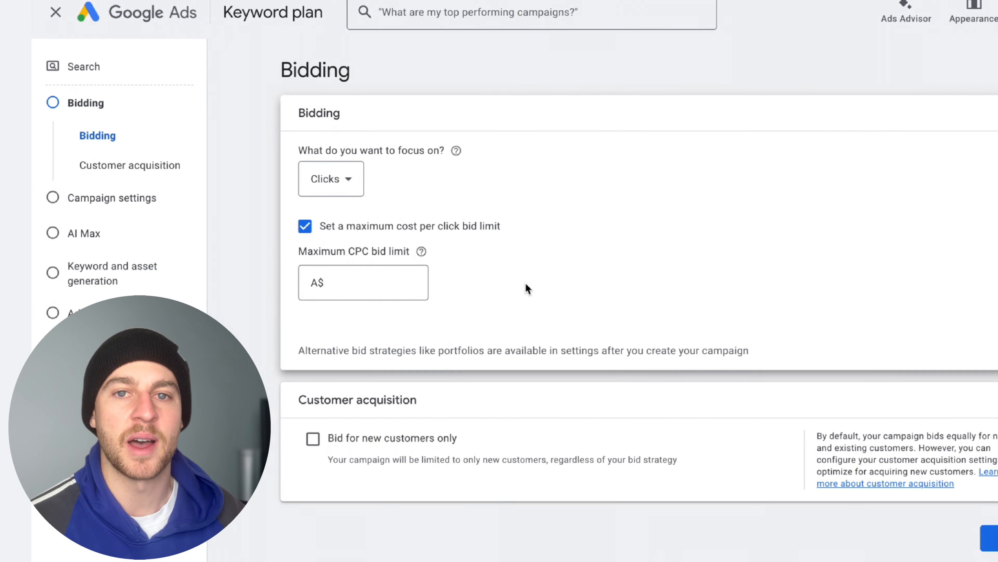
left_click(375, 280)
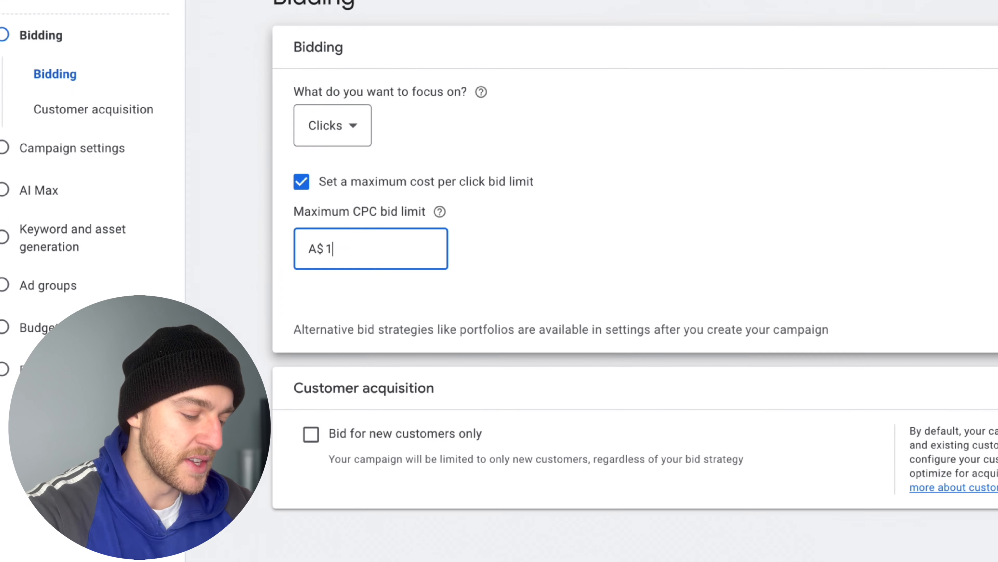
type("14")
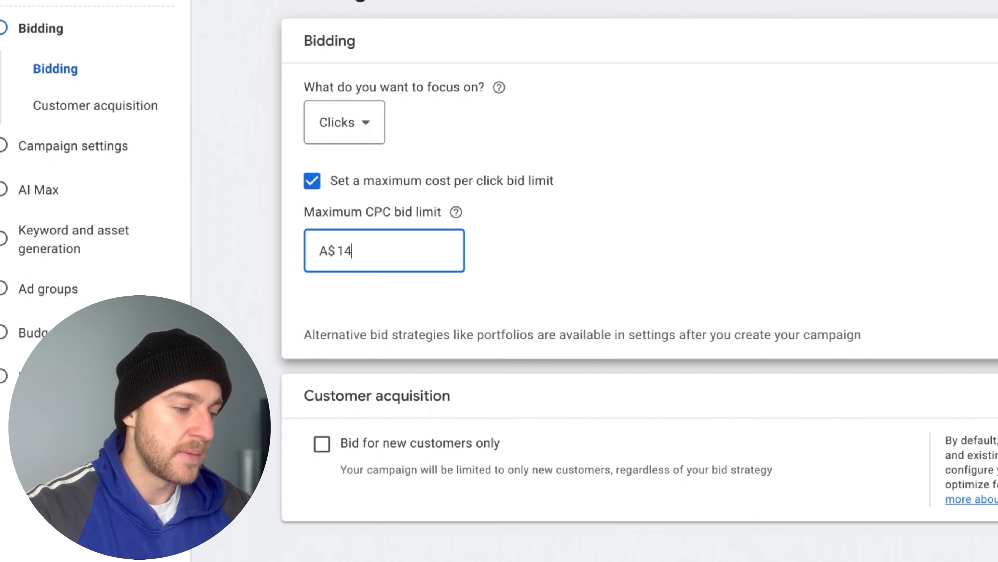
left_click(486, 275)
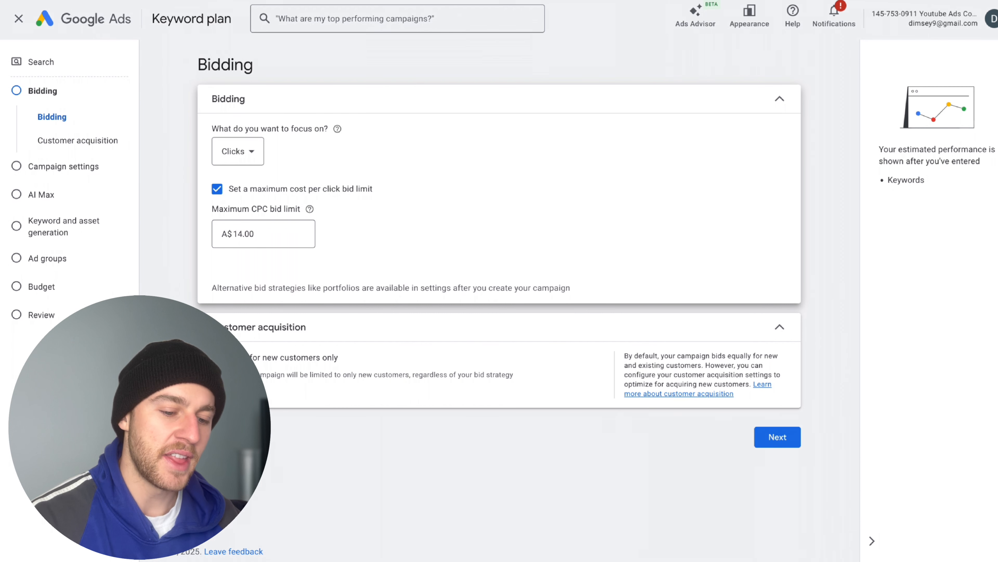
Step: Proceed to the campaign settings and exclude both the Google Search Partners Network and the Google Display Network
left_click(777, 436)
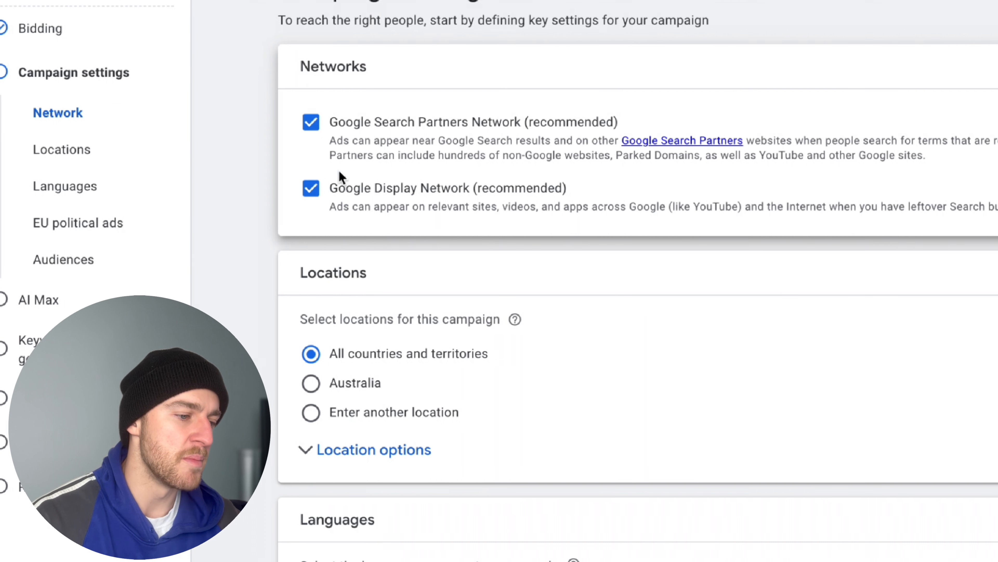
left_click(218, 153)
left_click(310, 188)
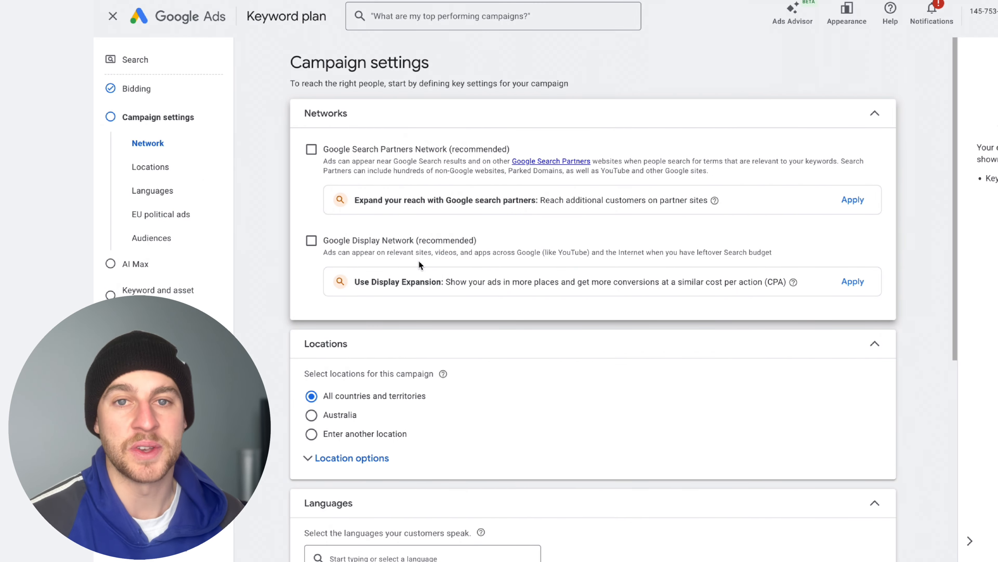
Step: Set the campaign locations to another location and open the advanced location search
scroll(419, 260, "down", 3)
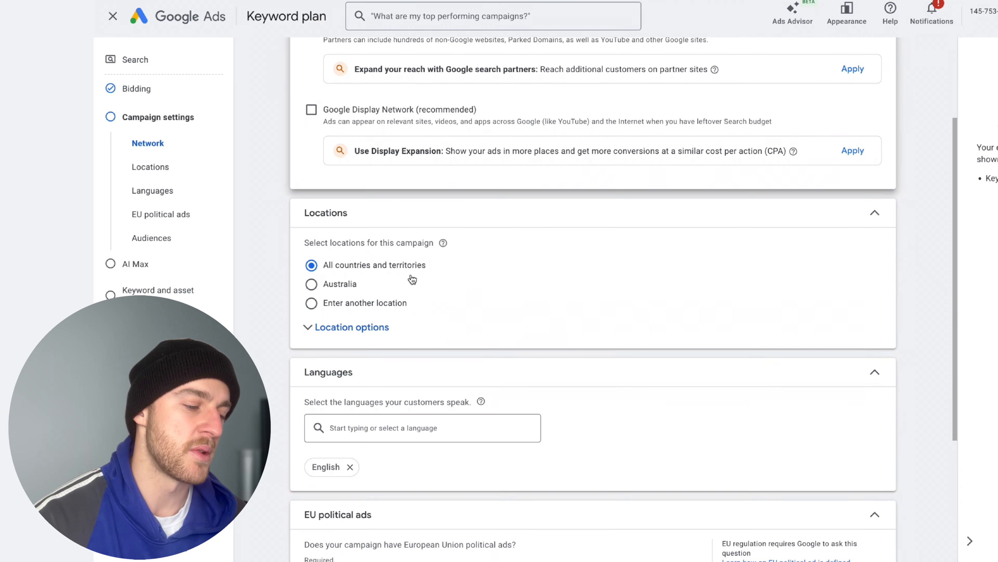
left_click(311, 303)
left_click(552, 343)
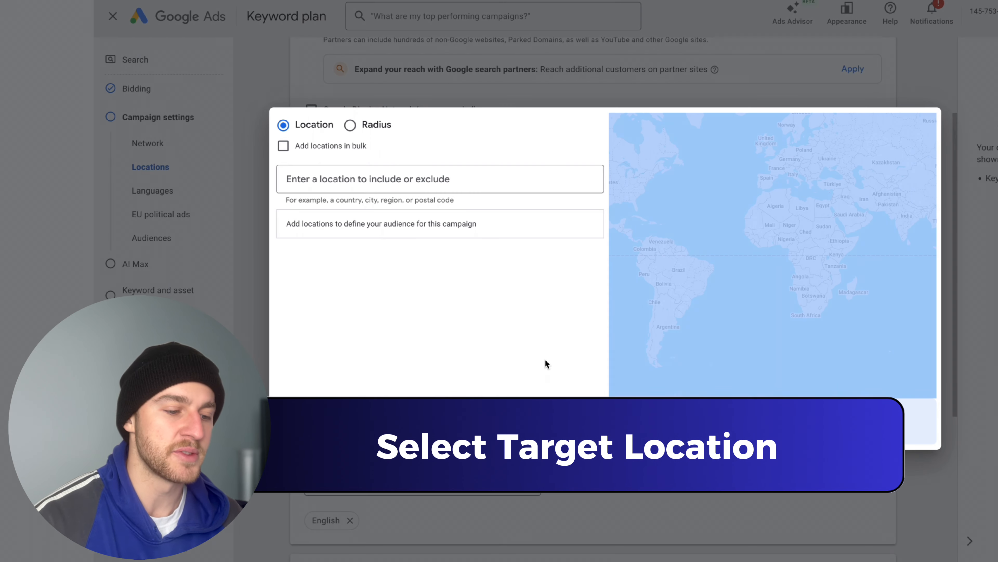
Step: Include the city of Melbourne, Victoria, Australia as a target location and remove it again
left_click(393, 179)
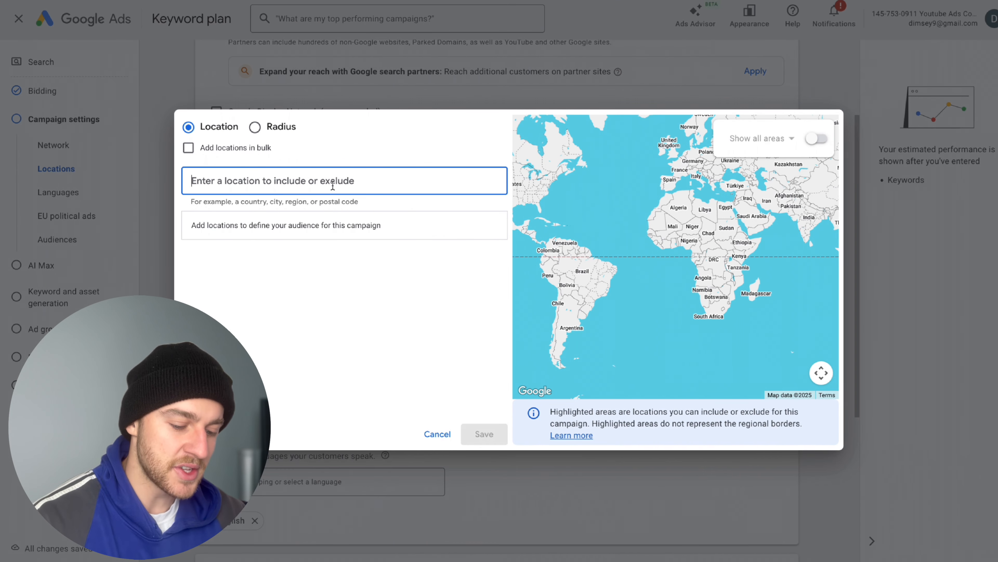
type("melbourne")
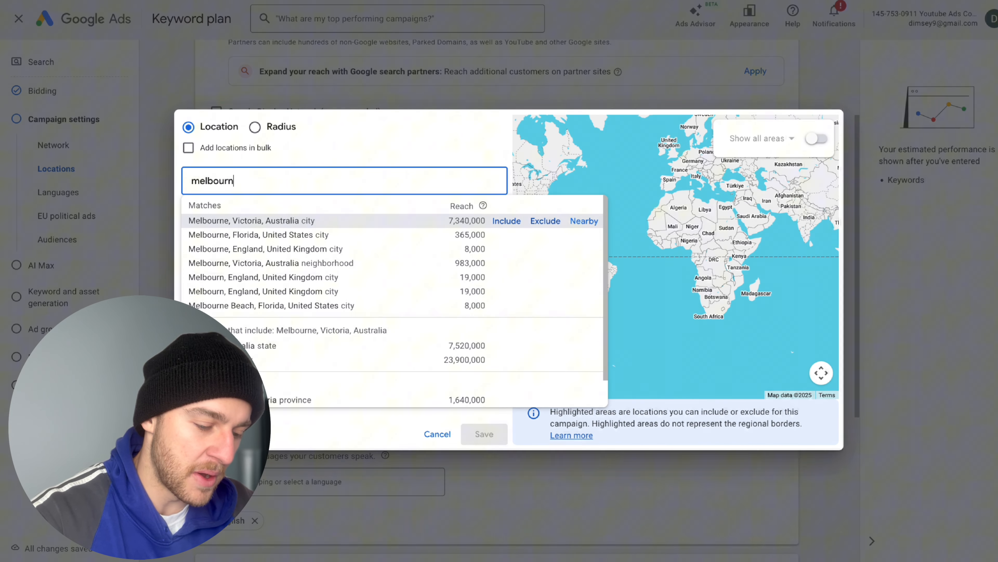
left_click(507, 221)
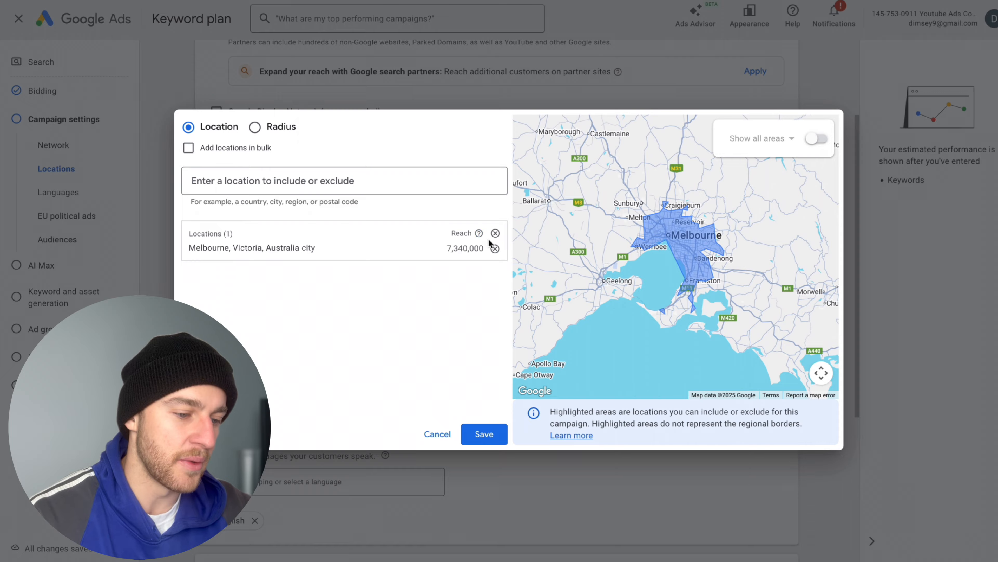
left_click(496, 244)
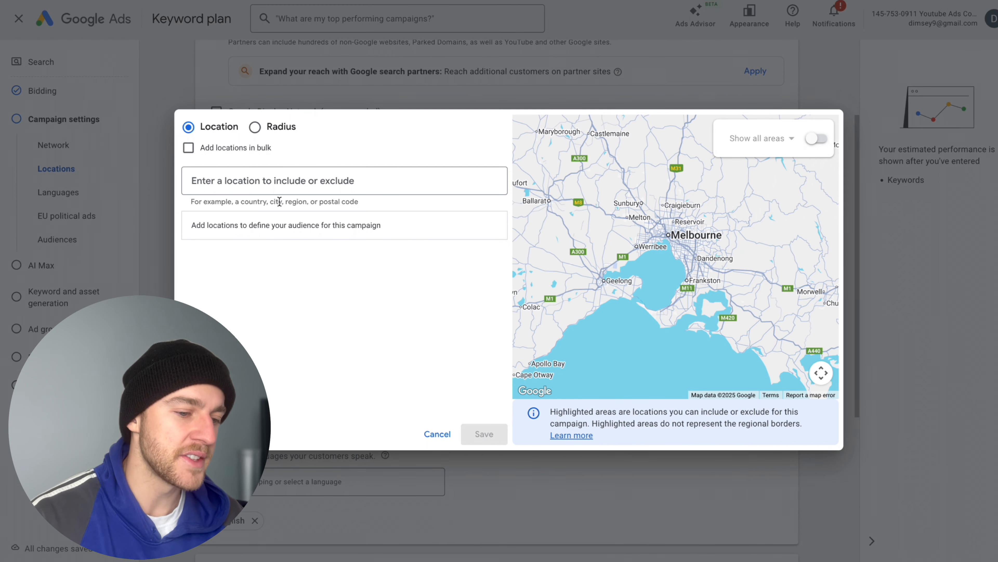
Step: Show all targetable areas on the map and include postal codes 3169 and 3167, Victoria, as target locations
left_click(817, 138)
scroll(653, 236, "up", 5)
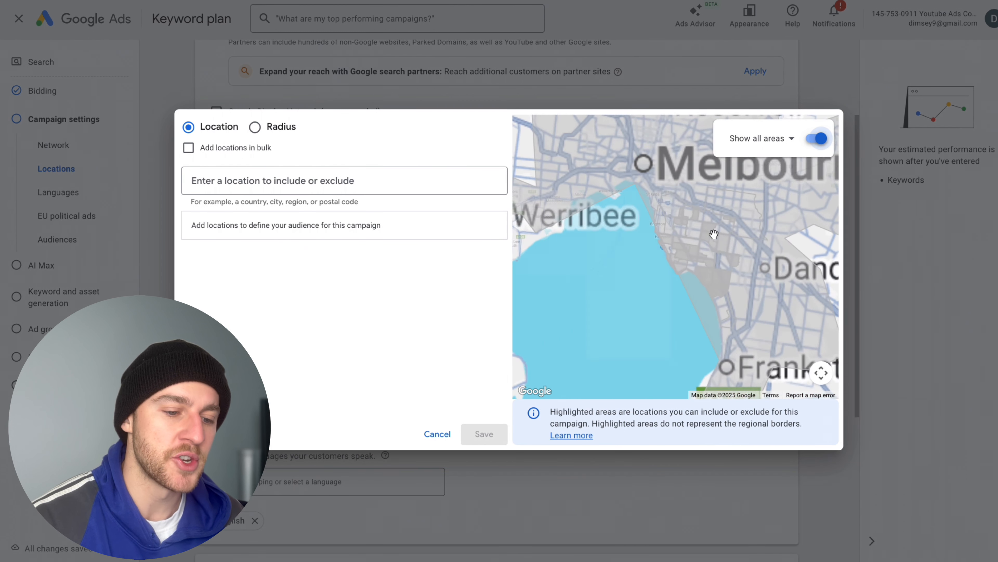
scroll(653, 234, "up", 3)
left_click(653, 233)
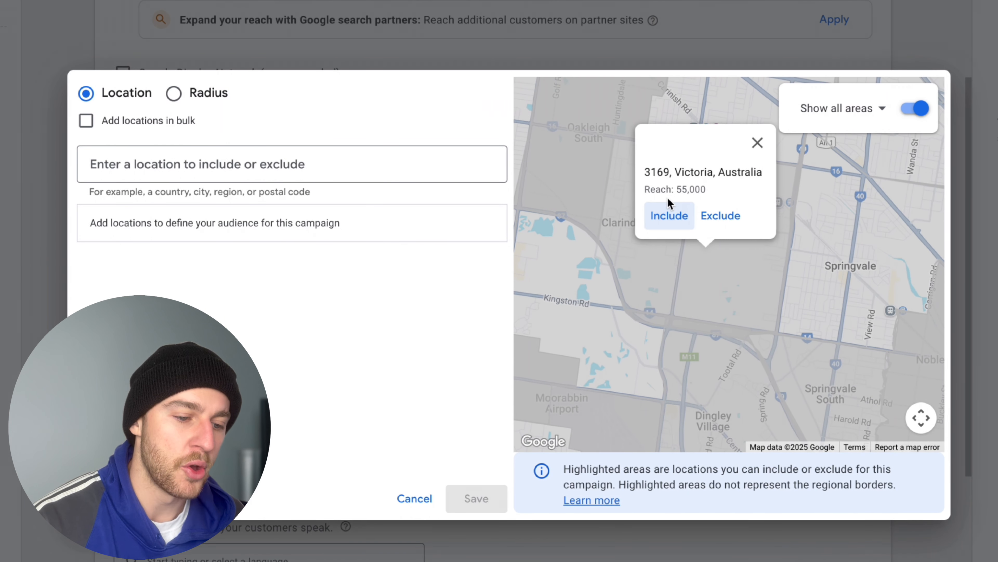
left_click(668, 208)
left_click(595, 184)
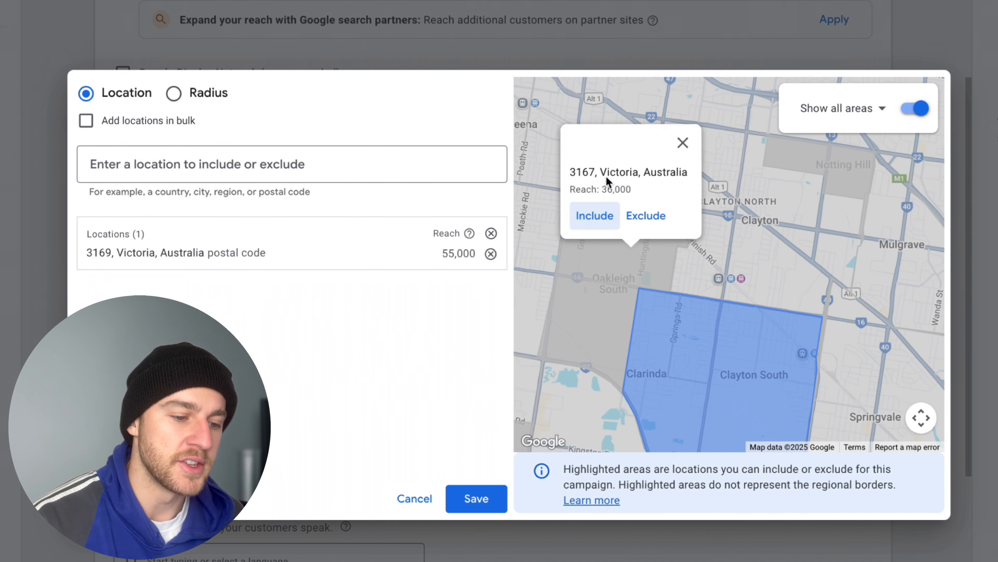
left_click(600, 213)
Step: Include postal codes 3168, 3166 and 3149, Victoria, as target locations from the map
left_click(777, 258)
left_click(737, 234)
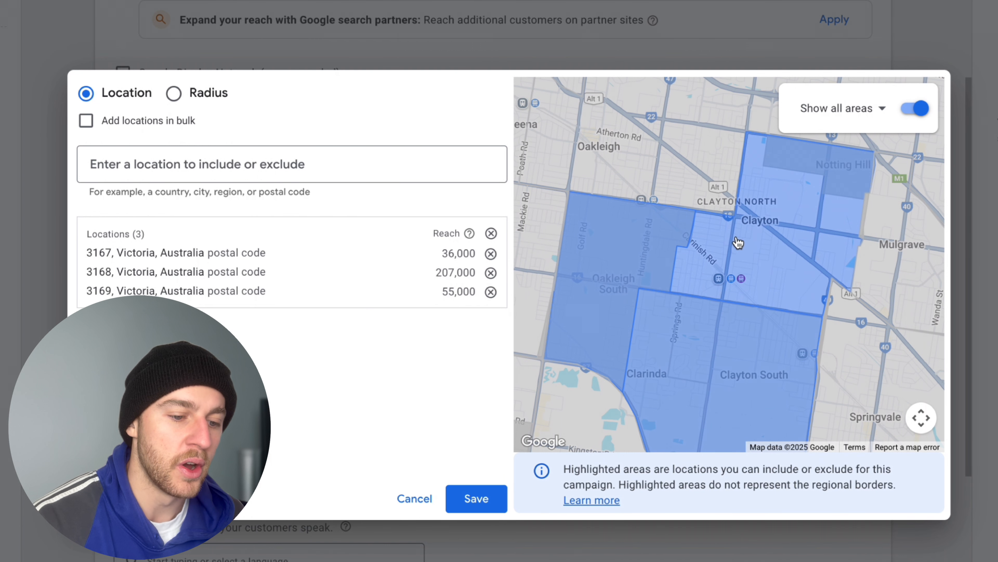
left_click(631, 138)
left_click(615, 227)
left_click(695, 198)
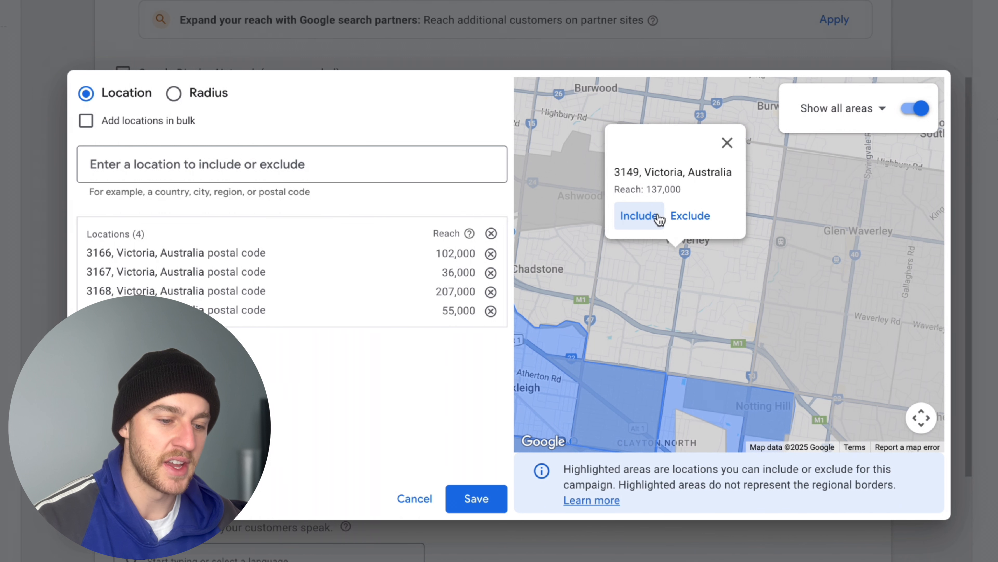
left_click(650, 216)
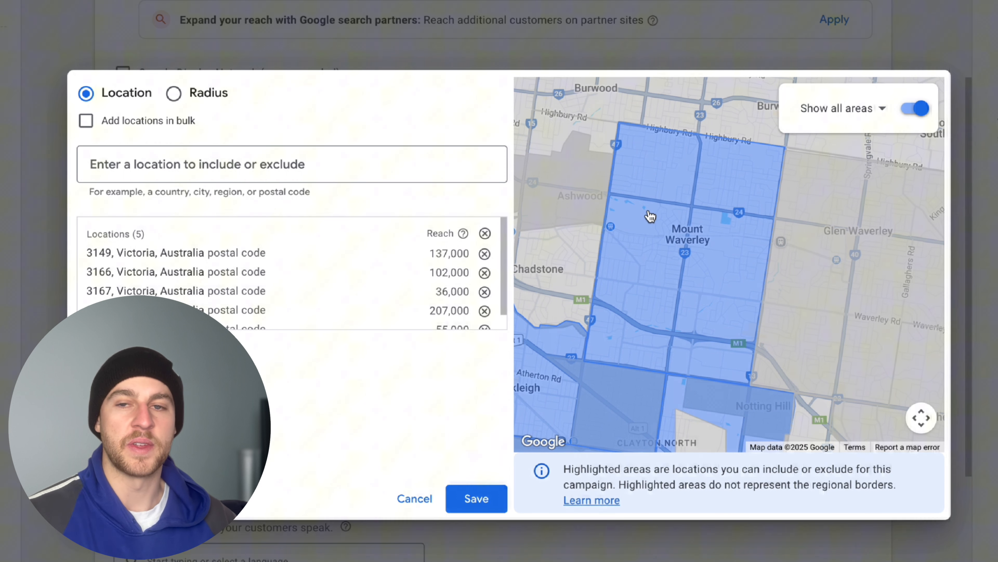
Step: Include the neighbouring postal codes 3147, 3148, 3145 and 3163, Victoria, as target locations from the map
left_click_drag(651, 215, 796, 231)
left_click(662, 209)
left_click(632, 221)
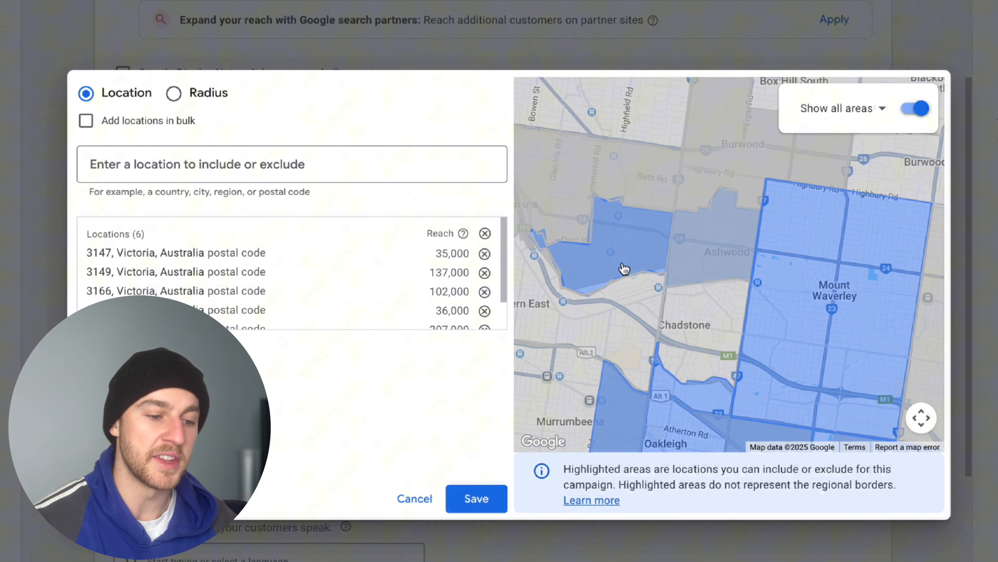
left_click(644, 320)
left_click(581, 269)
left_click(803, 310)
left_click(802, 307)
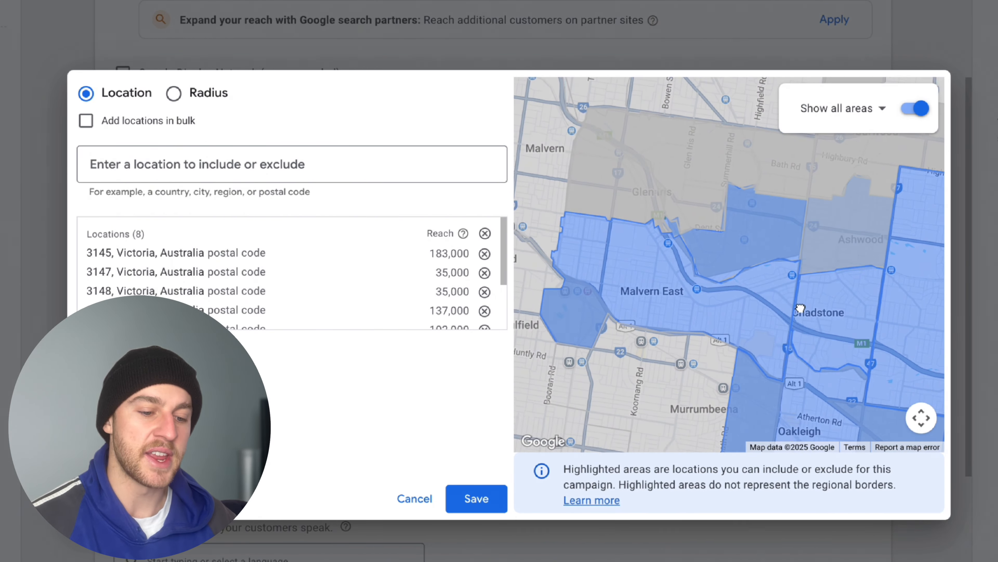
left_click(687, 338)
left_click(653, 300)
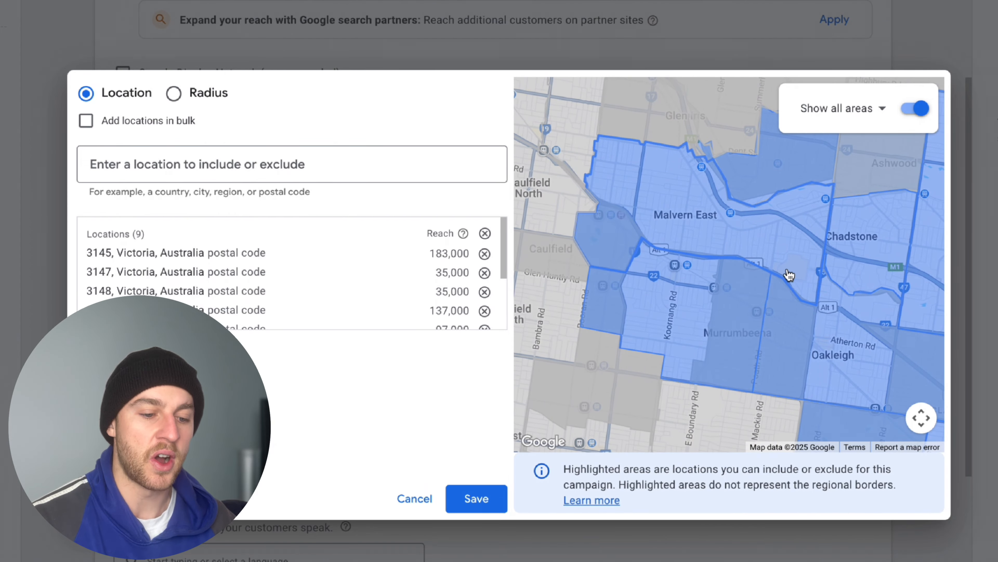
Step: Switch to radius targeting and pin a custom 20 mi radius on the map southeast of central Melbourne
scroll(790, 276, "down", 5)
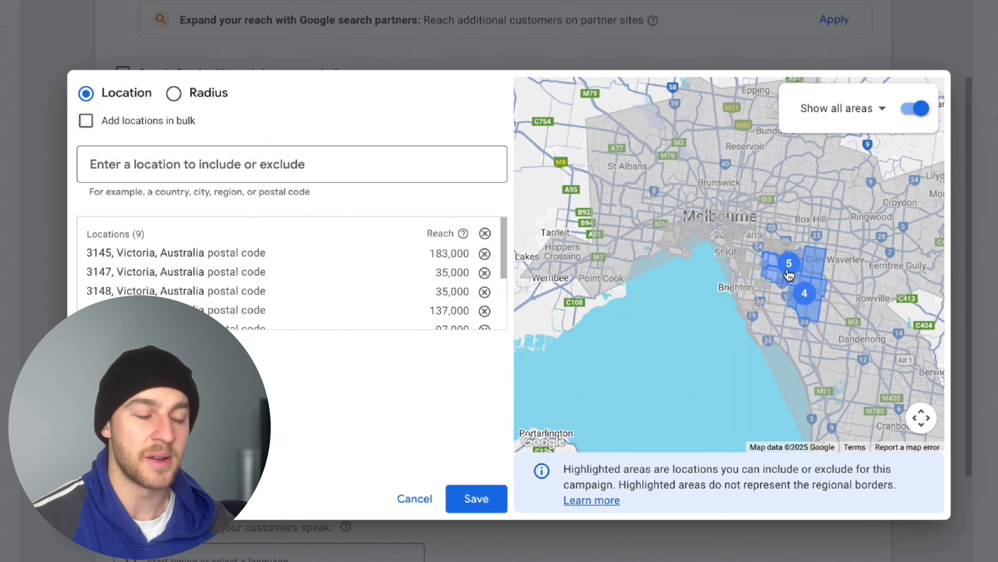
left_click(175, 93)
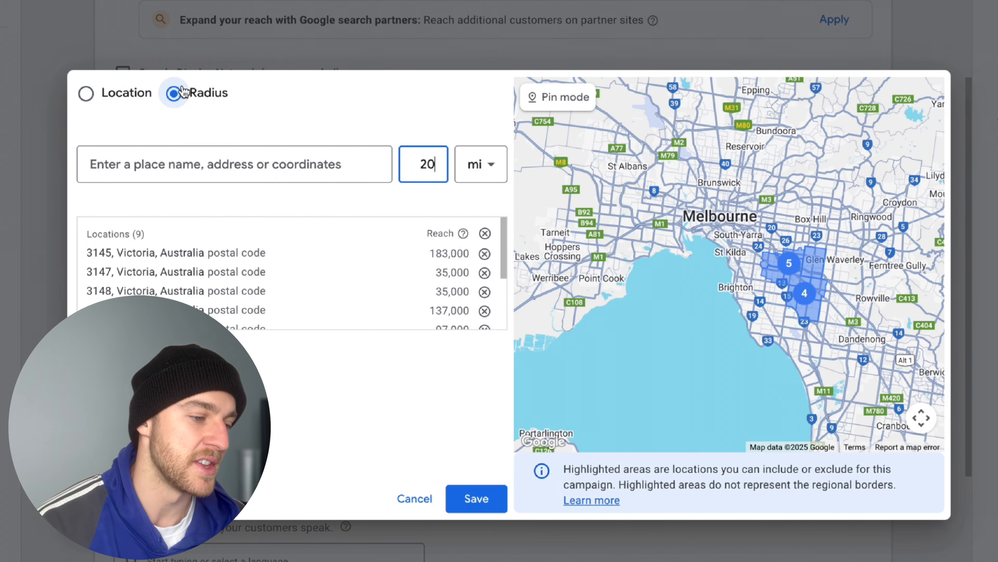
left_click(549, 104)
left_click(771, 238)
left_click(666, 205)
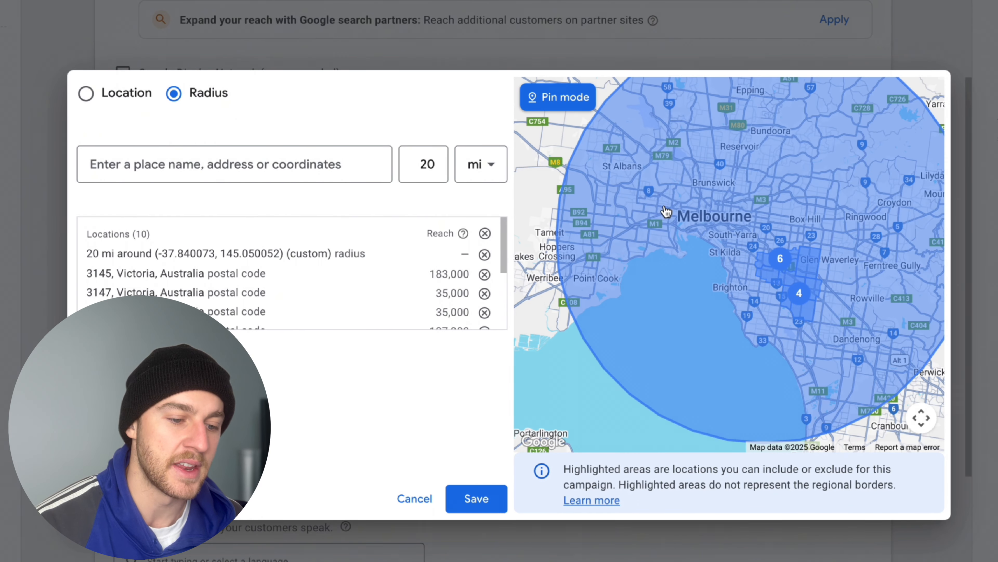
Step: Set the custom target radius to 10 mi and save the selected locations to the campaign
left_click(375, 257)
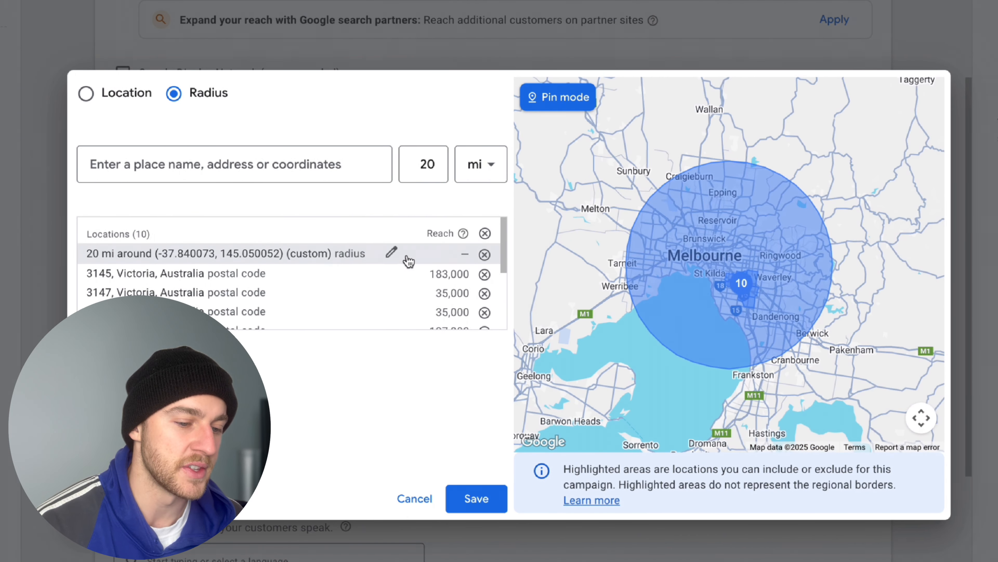
left_click(391, 253)
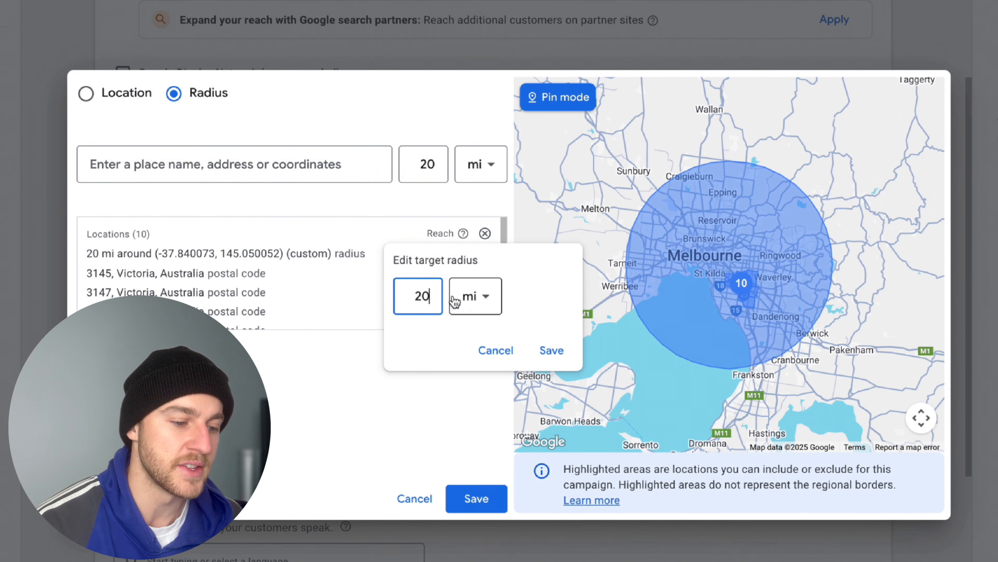
key("BackSpace")
key("BackSpace")
type("10")
key("Return")
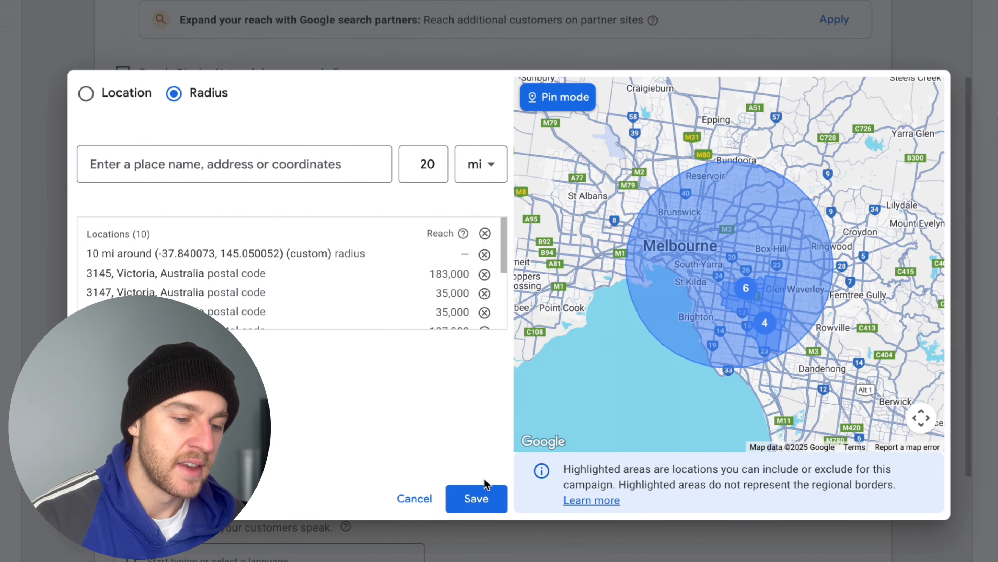
left_click(487, 488)
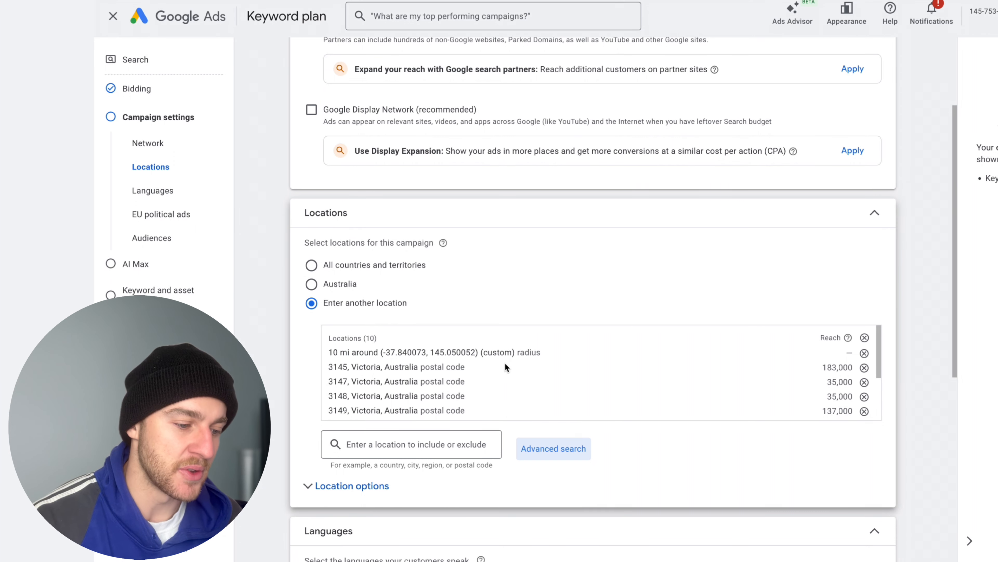
Step: Expand the location options and examine the wording of the Presence or interest setting
scroll(505, 363, "down", 3)
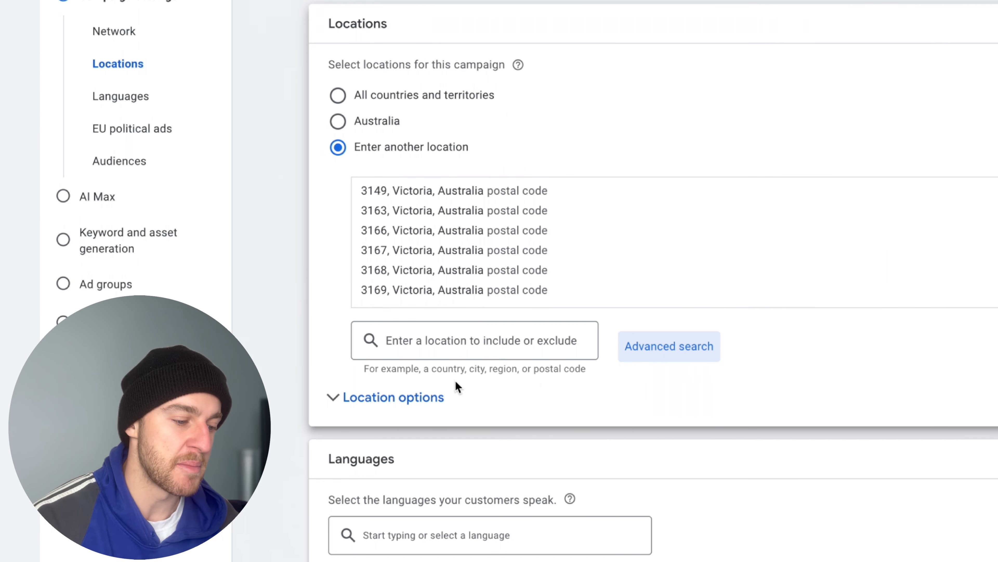
left_click(356, 458)
scroll(468, 417, "down", 1)
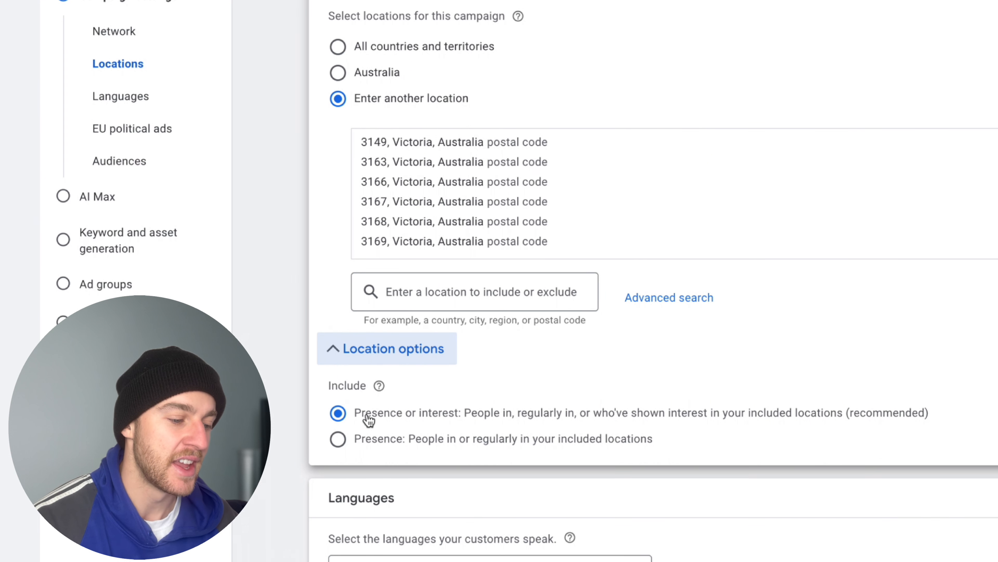
scroll(370, 417, "down", 2)
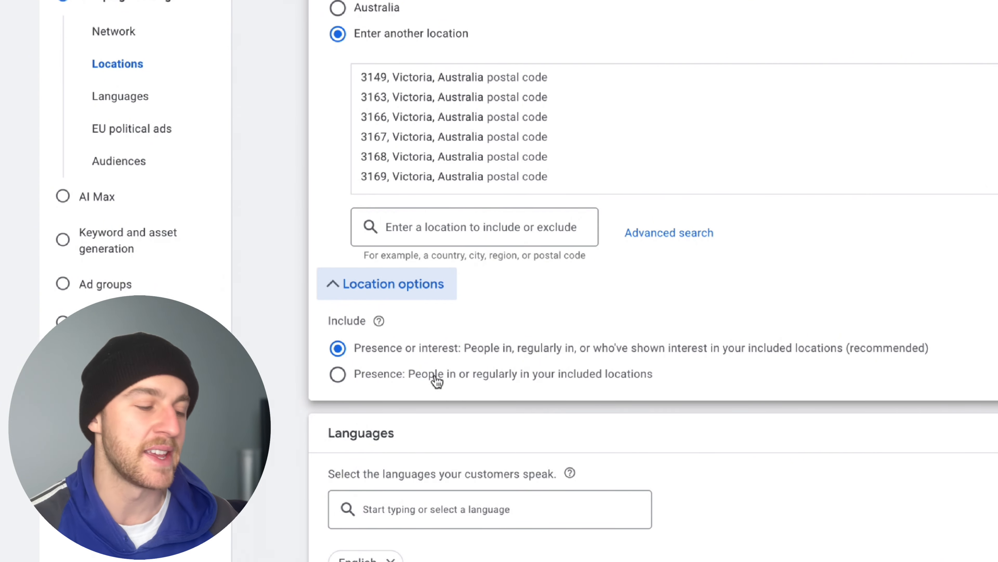
scroll(437, 375, "up", 1)
left_click_drag(360, 366, 456, 372)
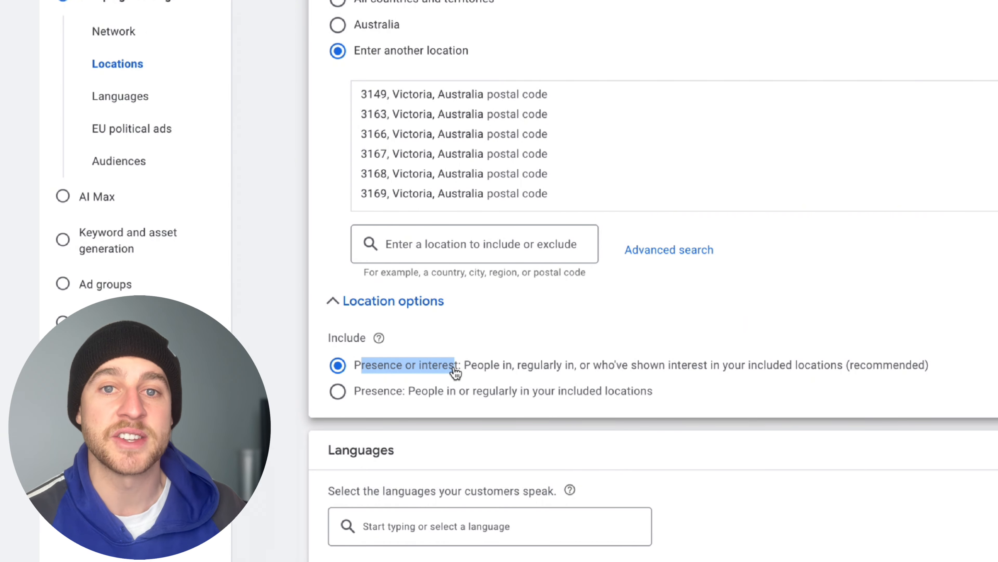
double_click(468, 372)
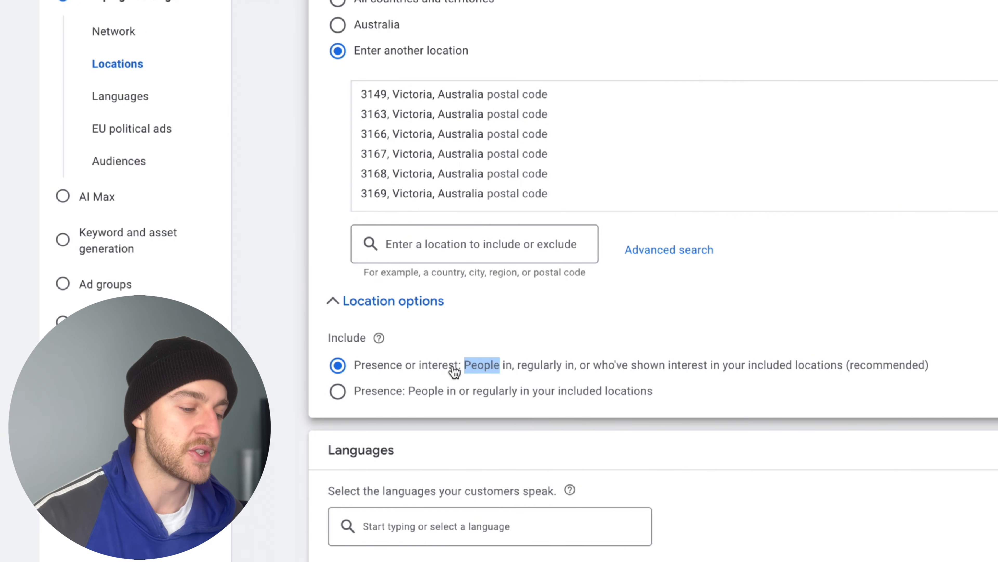
mouse_move(455, 372)
left_mouse_down()
mouse_move(401, 373)
mouse_move(448, 371)
left_mouse_up()
left_click(403, 369)
left_click(416, 370)
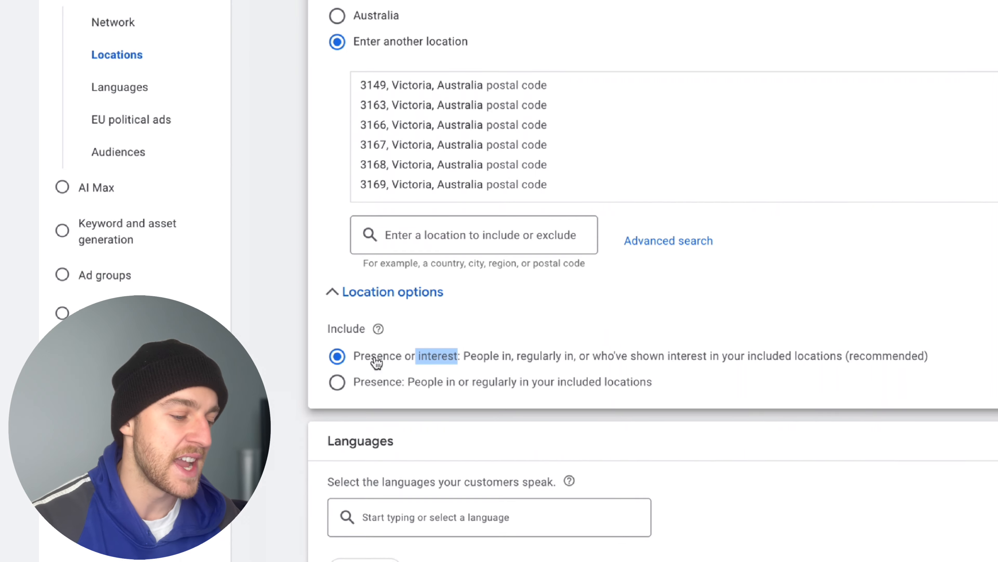
Step: Set location targeting to Presence: People in or regularly in your included locations
left_click(338, 391)
left_click_drag(414, 405, 471, 406)
left_click_drag(408, 369, 505, 378)
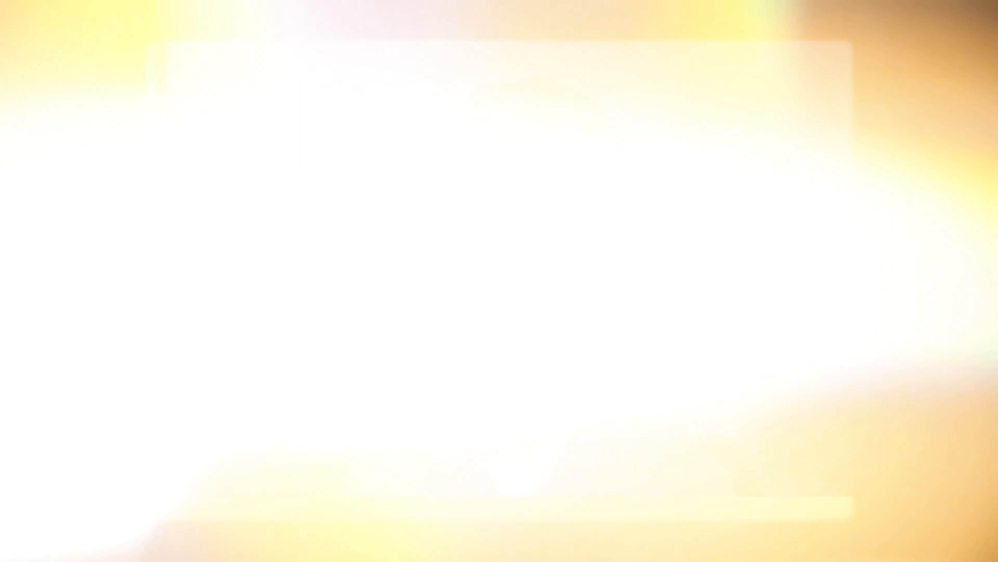
Step: Continue past the remaining campaign settings and AI Max, and skip the keyword and asset generation
scroll(522, 395, "down", 3)
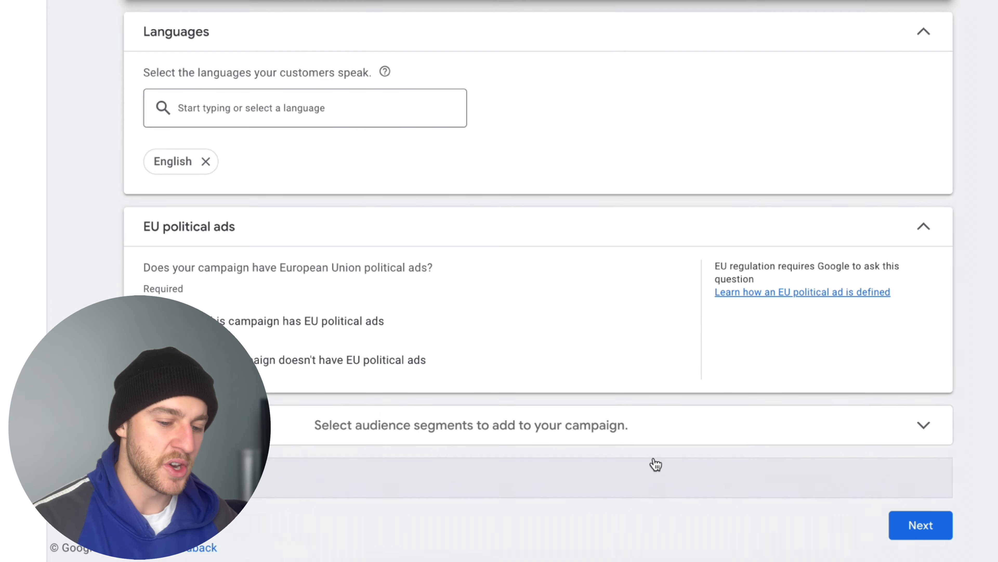
left_click(873, 534)
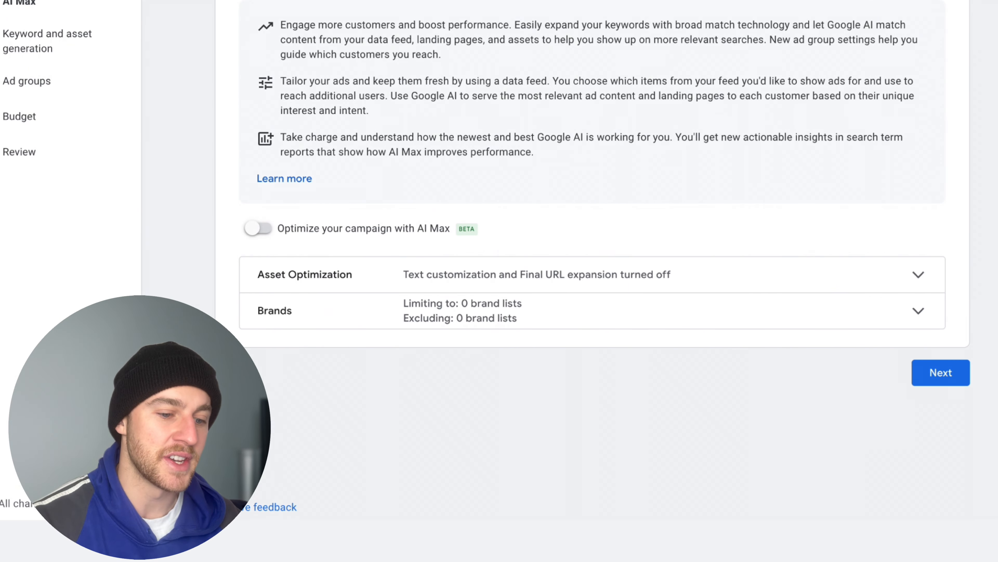
left_click(941, 373)
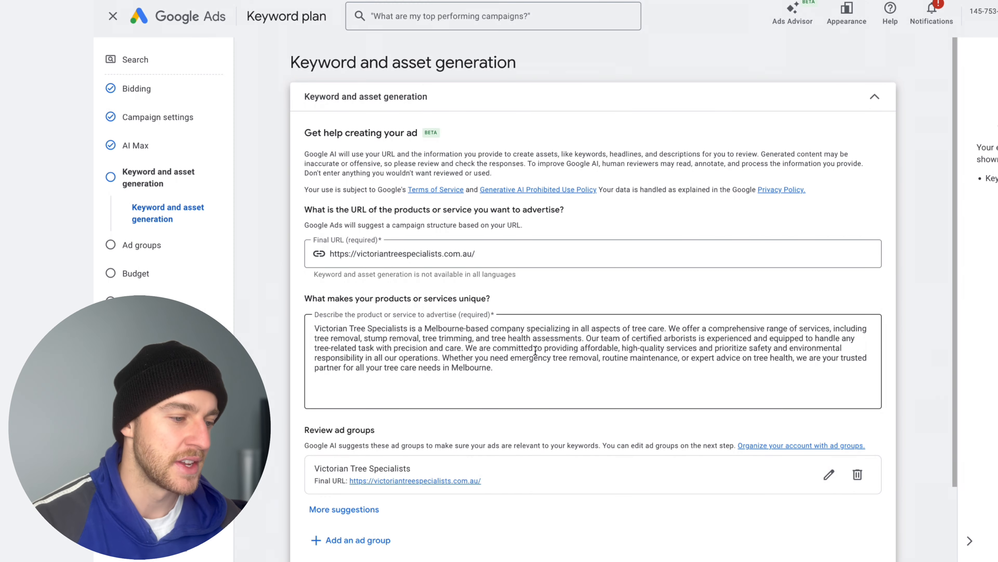
scroll(536, 352, "down", 3)
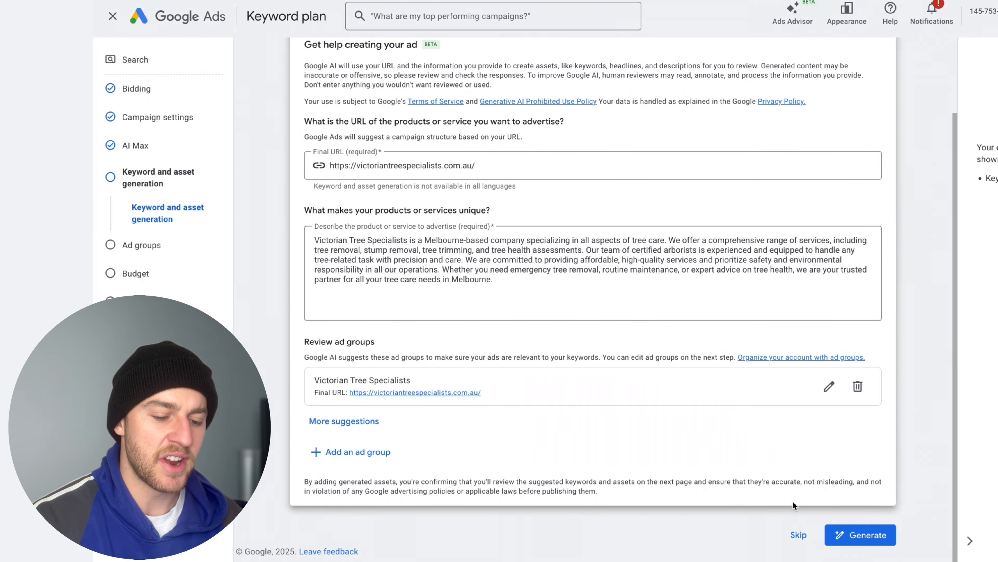
left_click(798, 535)
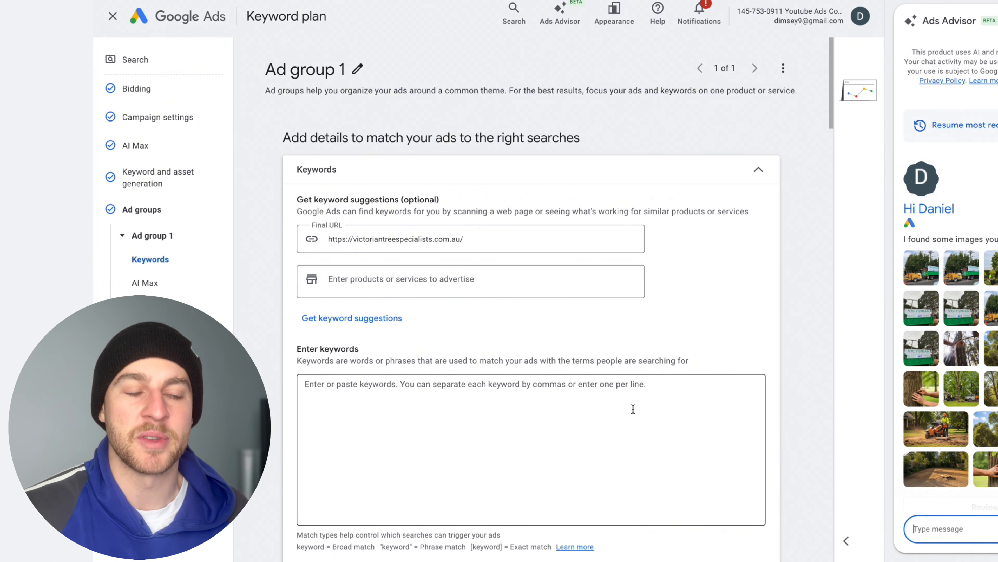
Step: Enter the keywords arborist, tree cutting service, tree trimming service, tree removal service, tree pruning and tree services, each followed by "near me", for Ad group 1
scroll(633, 409, "down", 3)
left_click(482, 334)
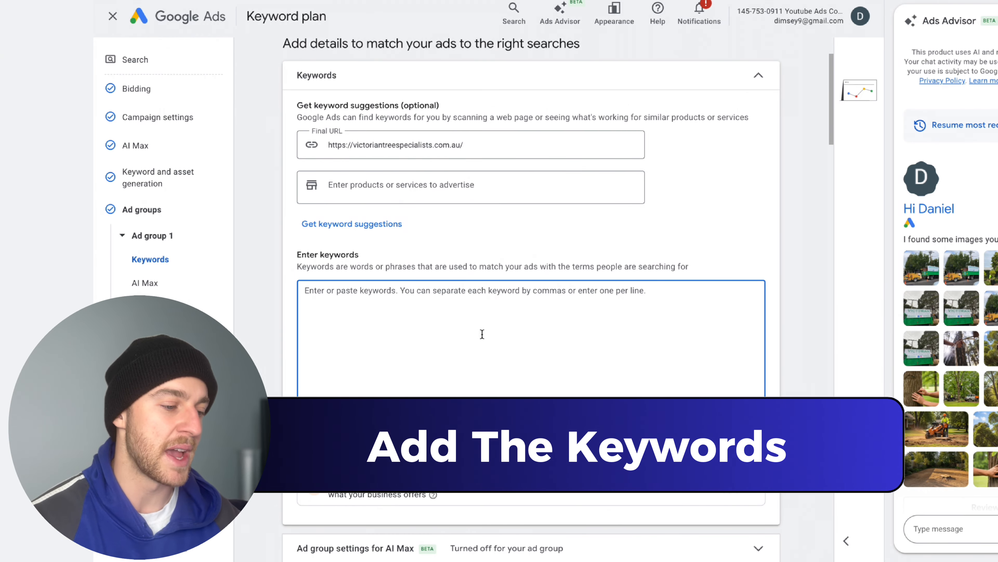
type("arborist near me tree cutting service near me tree trimming service near me tree removal service near me tree pruning near me tree services near me")
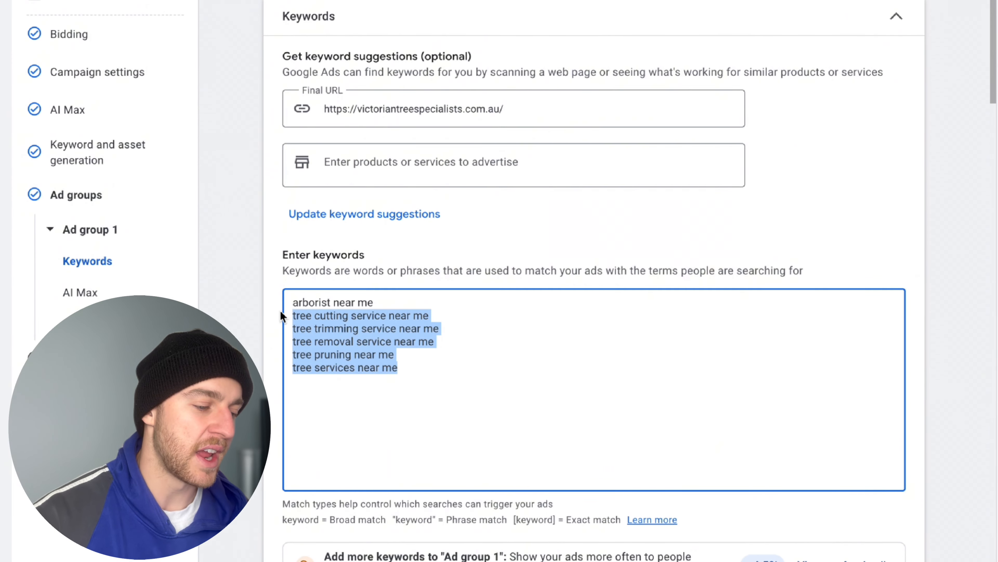
Step: Convert all of Ad group 1's keywords to exact match by enclosing each one in square brackets
left_click(452, 408)
left_click_drag(558, 512, 549, 517)
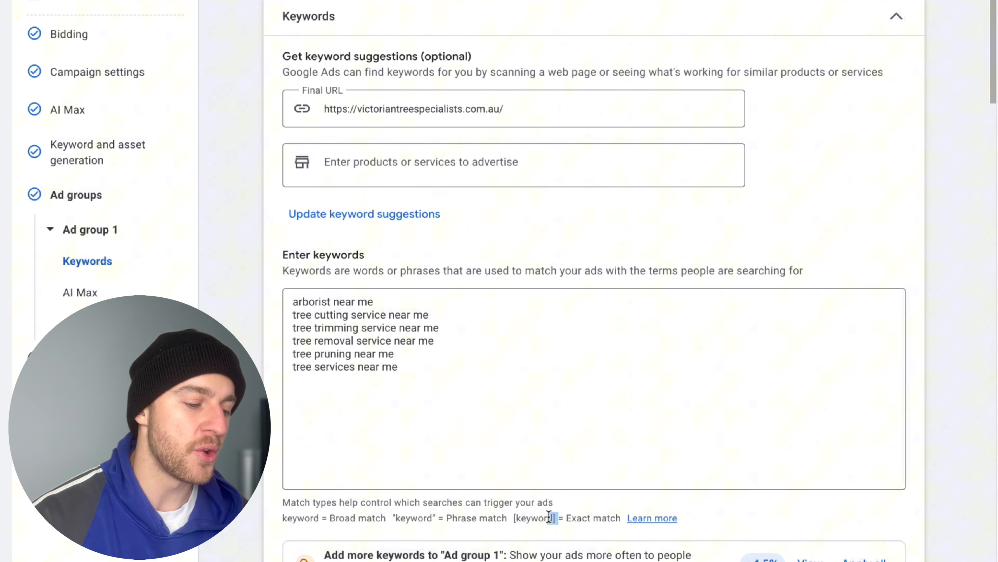
left_click(471, 380)
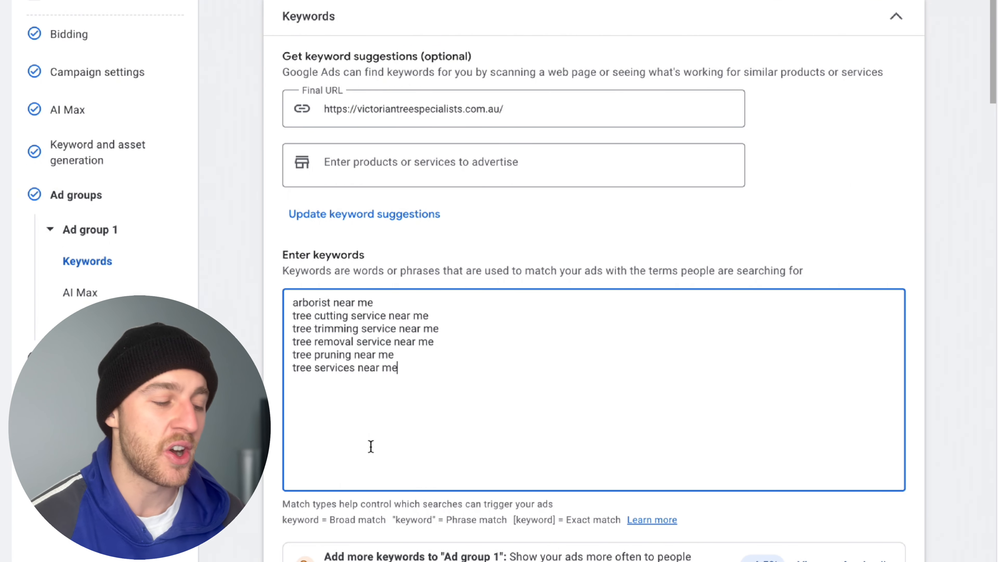
left_click_drag(402, 370, 321, 353)
left_click(375, 374)
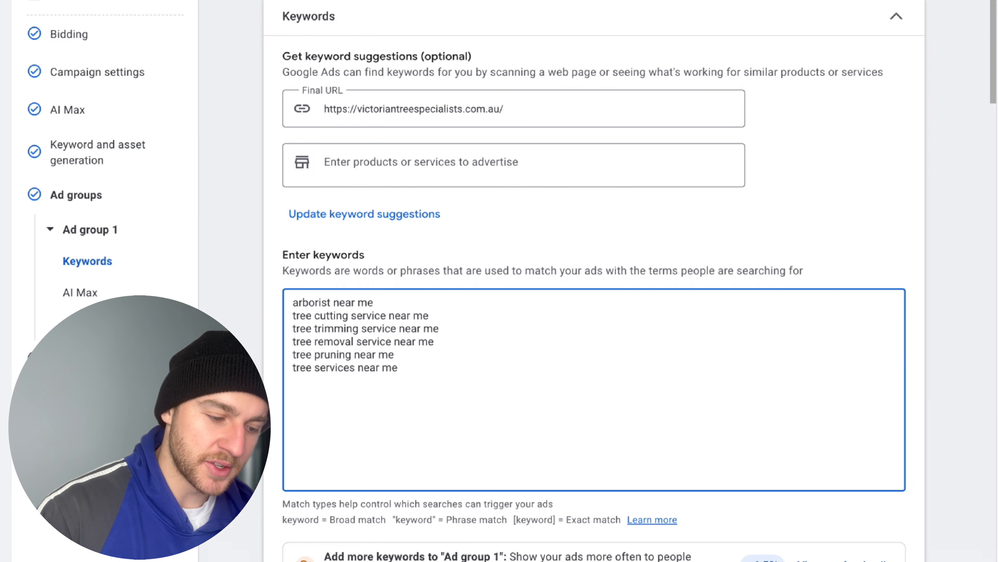
type("]")
left_click(293, 366)
type("[")
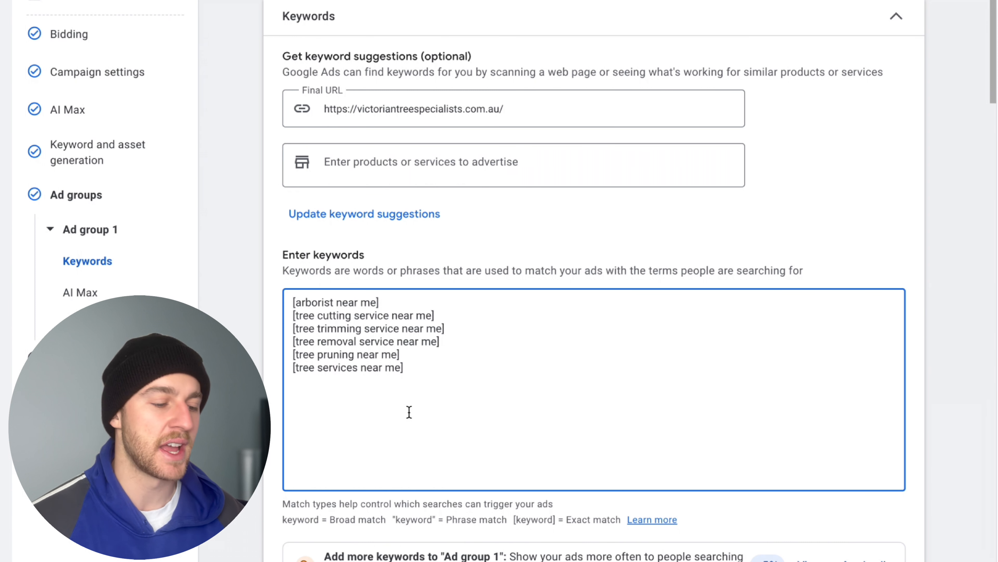
Step: Review the ad's final URL, display path and calls sections along with its preview
scroll(409, 413, "down", 10)
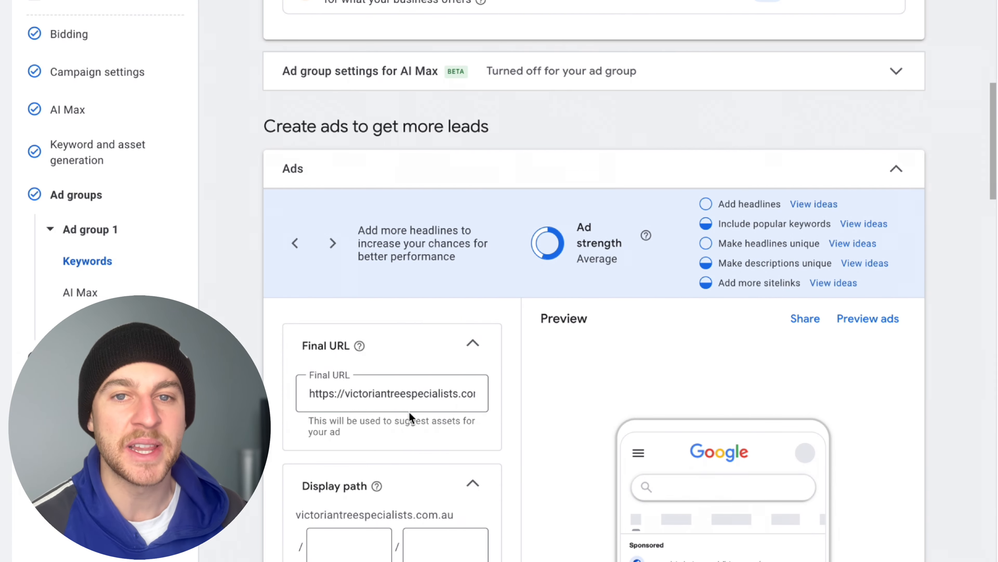
scroll(410, 413, "down", 10)
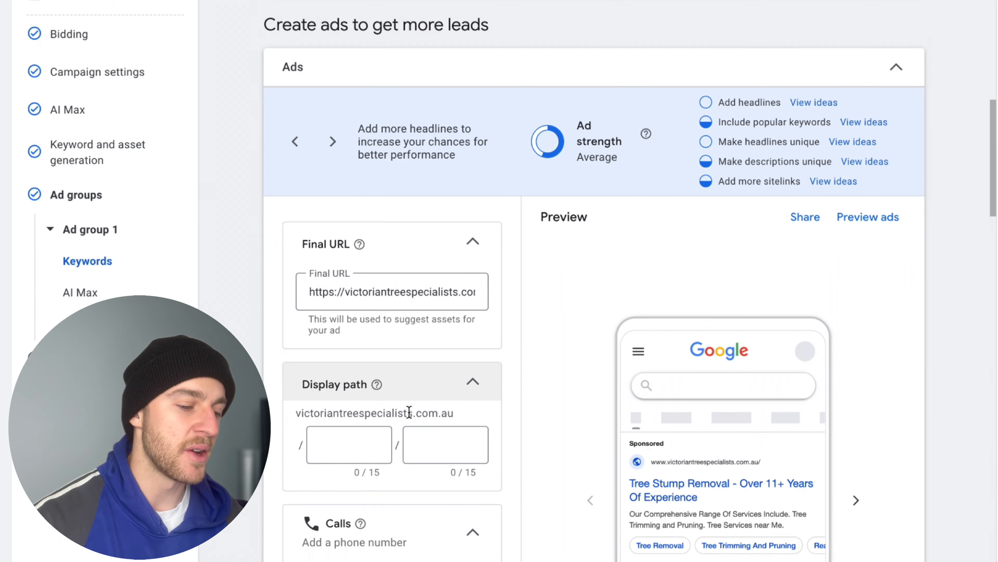
scroll(410, 413, "up", 3)
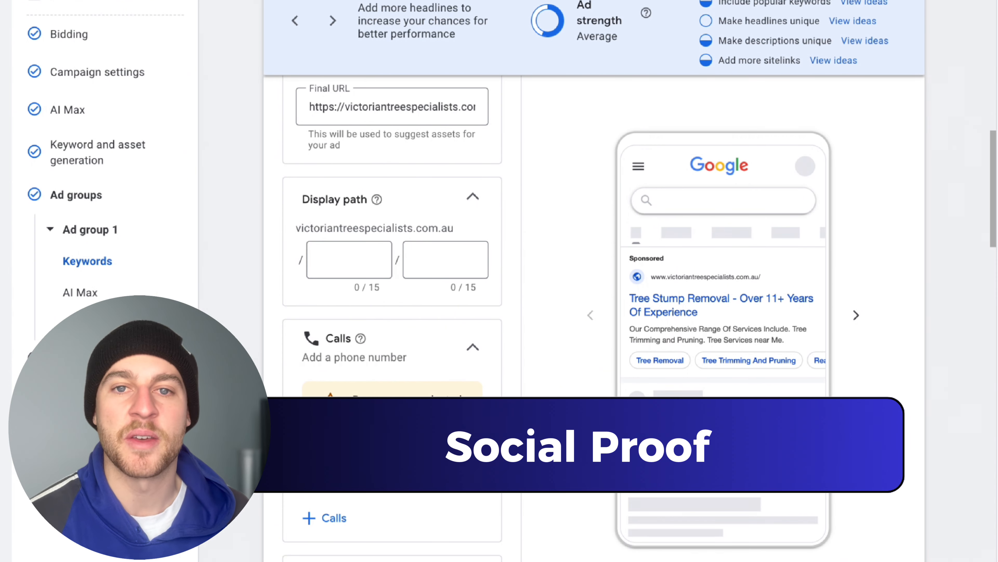
scroll(425, 407, "down", 3)
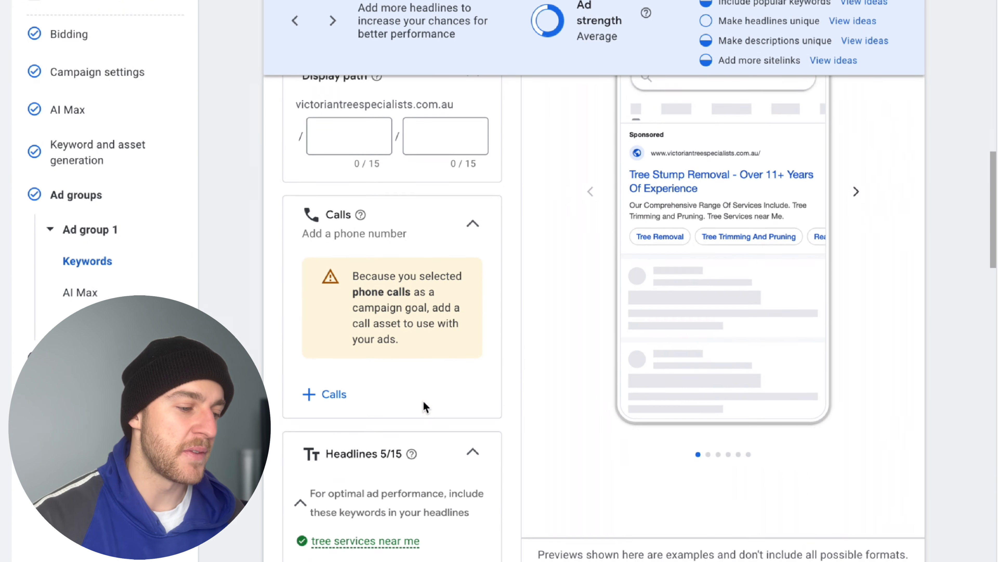
Step: Add the first listed phone number as a call asset for the campaign
scroll(424, 406, "up", 4)
scroll(393, 406, "down", 4)
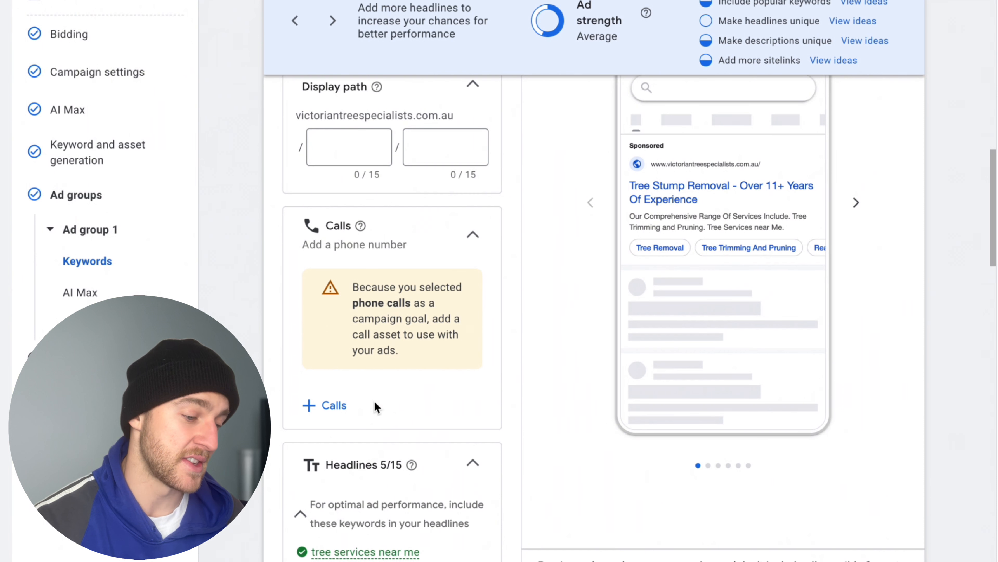
left_click(337, 423)
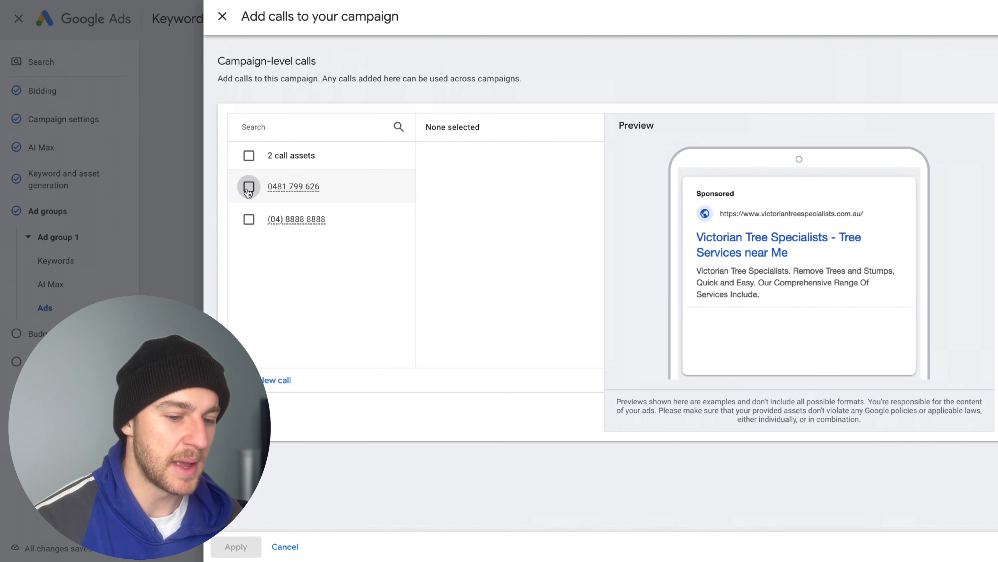
left_click(249, 187)
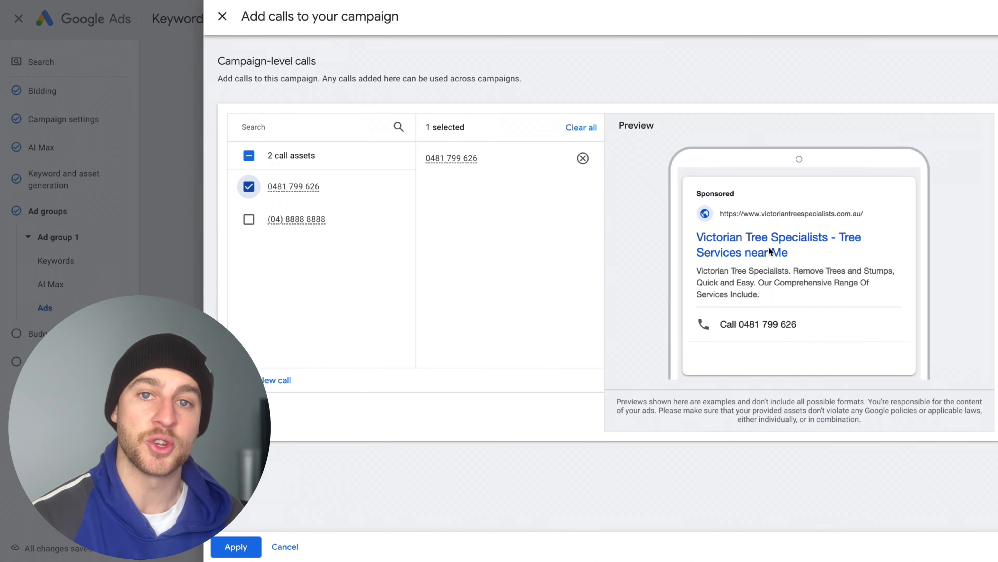
left_click_drag(807, 323, 703, 329)
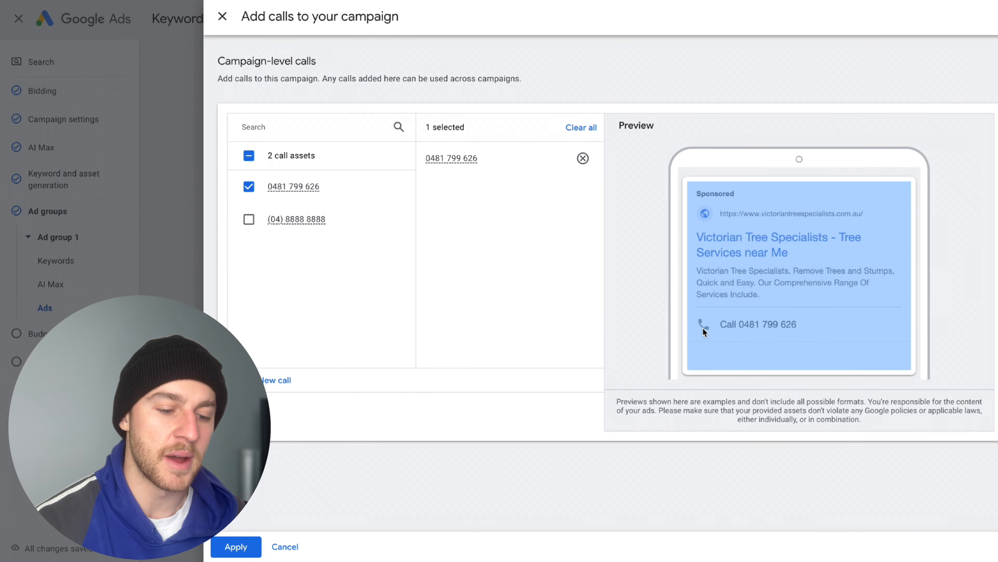
left_click(728, 329)
left_click(236, 547)
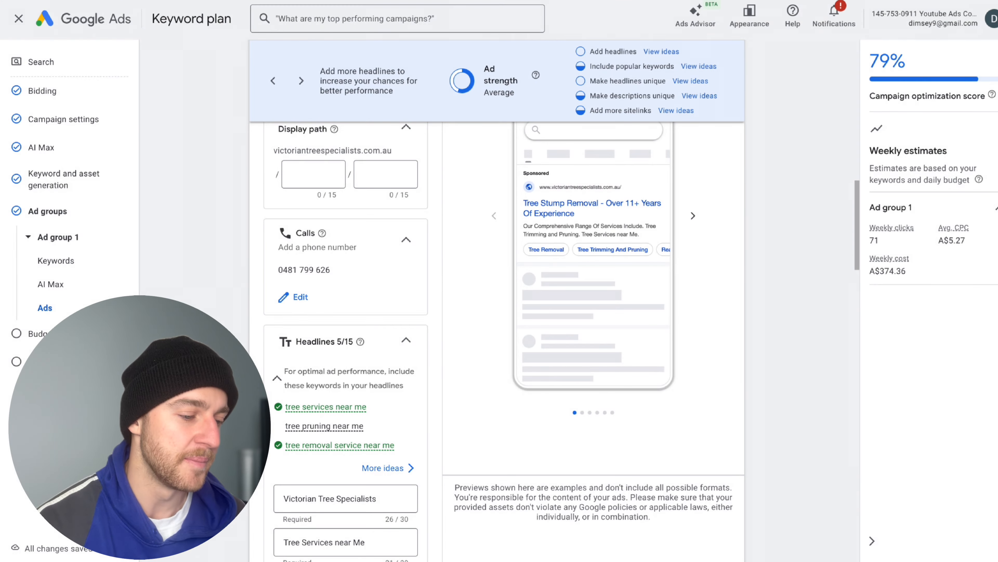
Step: Replace the first headline with a title-case keyword insertion using the default text "tree services near me", and pin it to position 1
scroll(346, 393, "down", 4)
left_click_drag(376, 337, 256, 328)
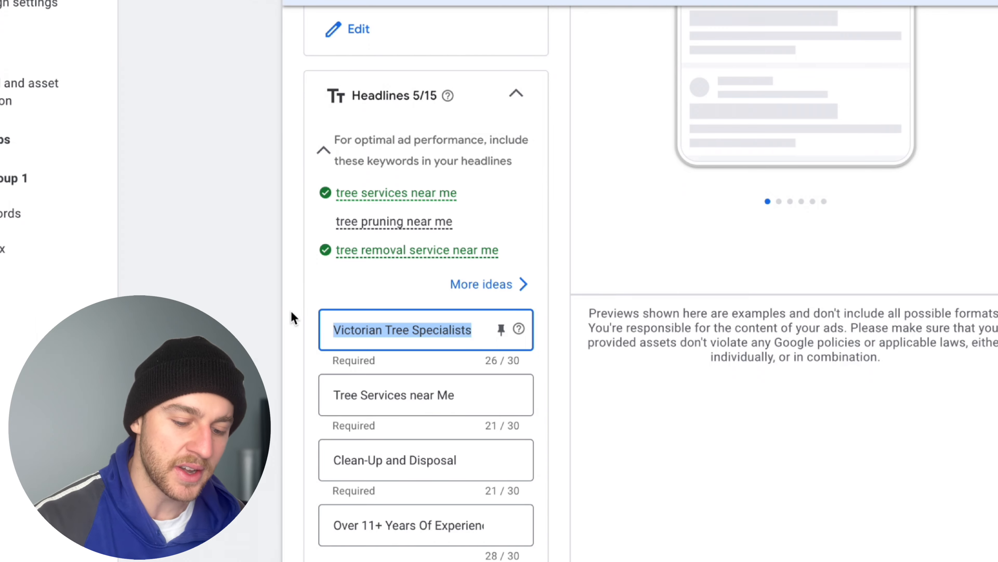
key("BackSpace")
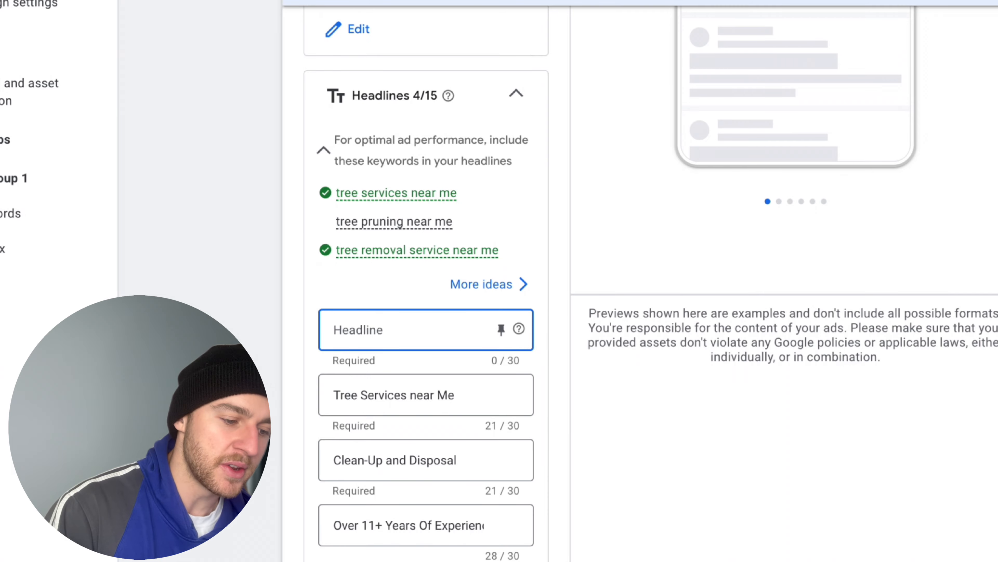
type("{")
left_click(356, 370)
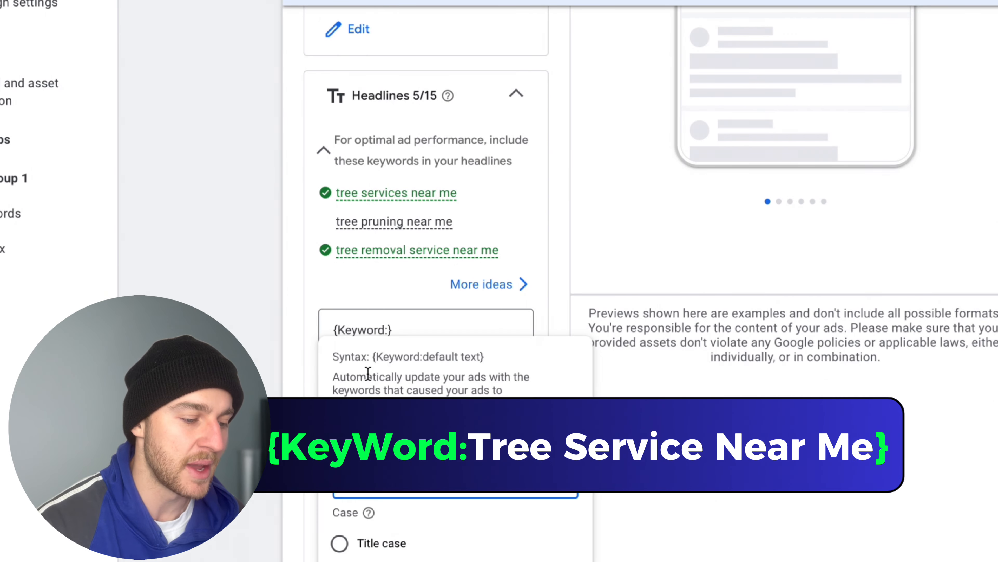
scroll(435, 187, "up", 1)
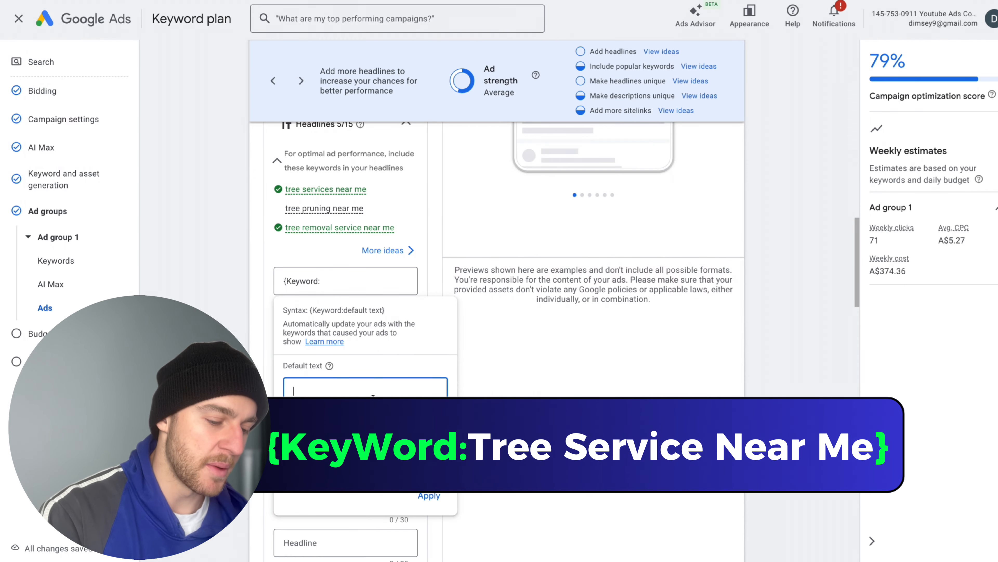
type("tree services near me")
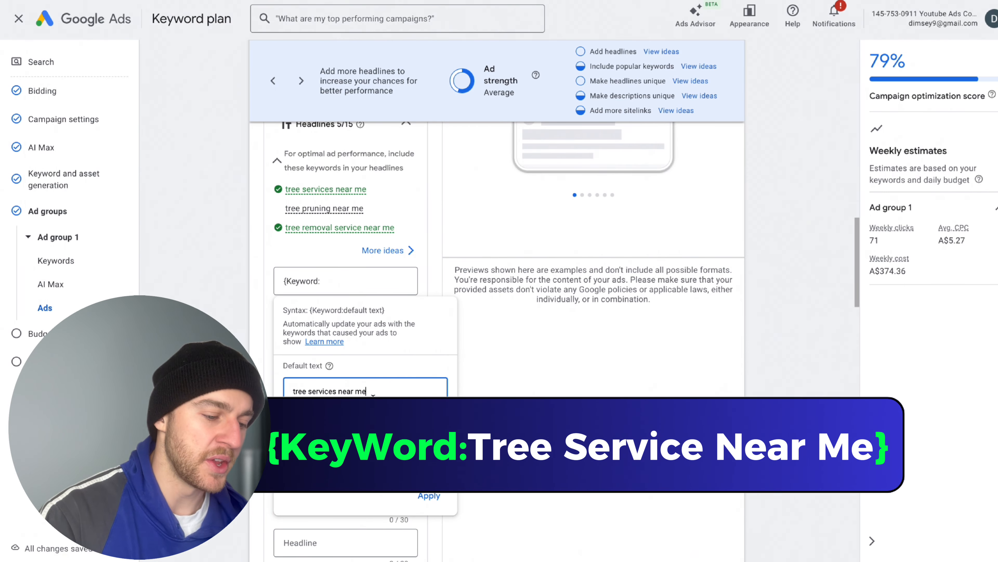
left_click(293, 437)
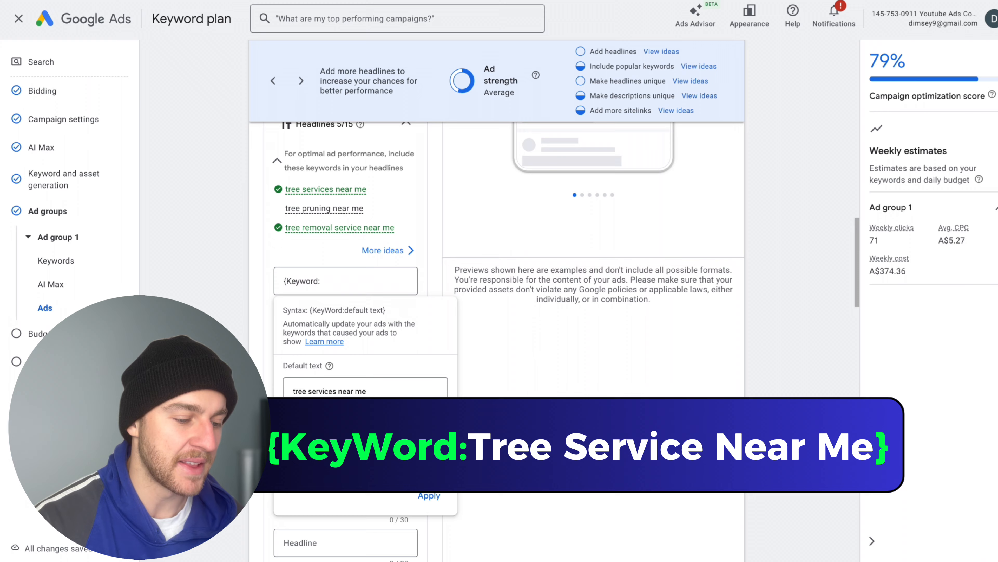
left_click(432, 496)
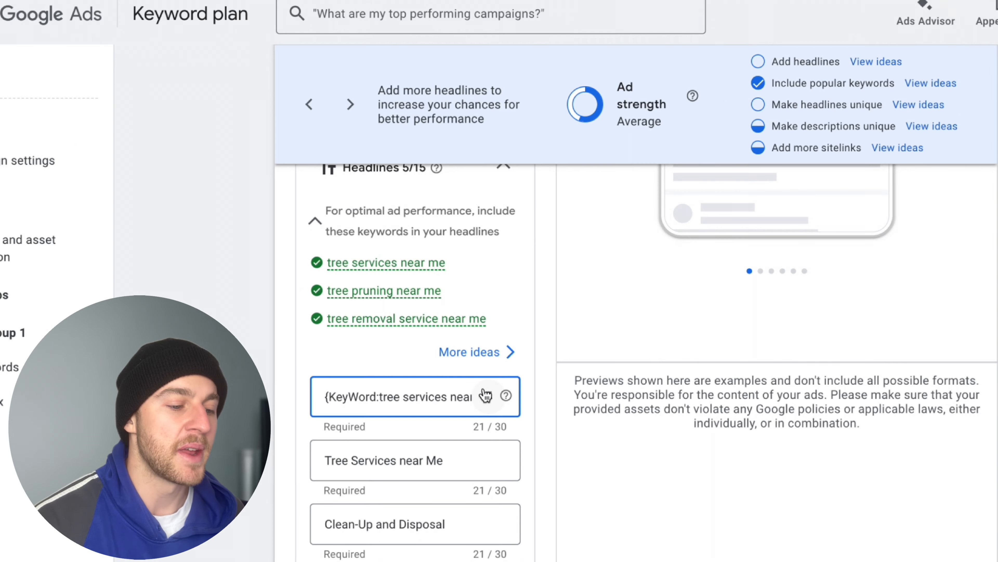
left_click(302, 517)
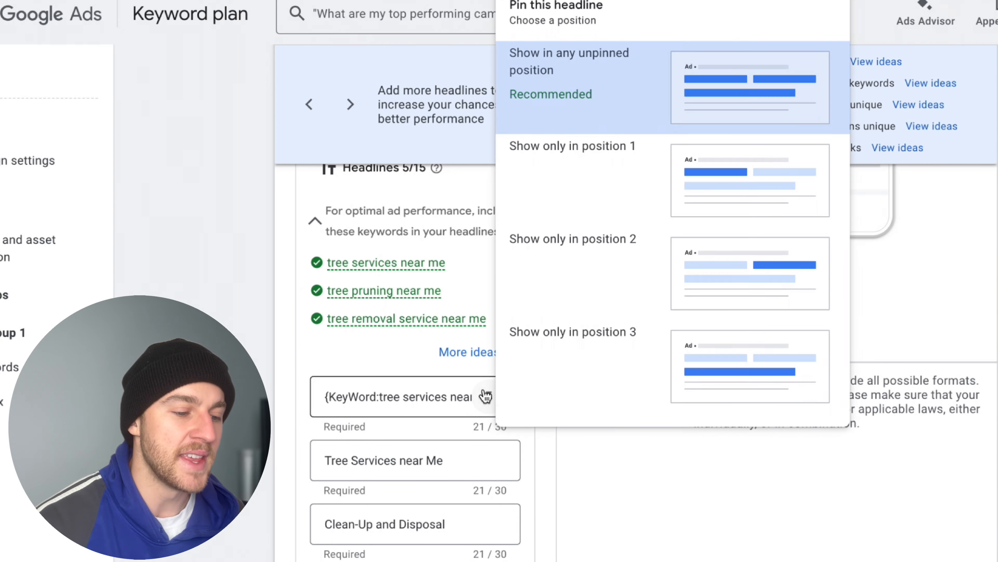
left_click(560, 215)
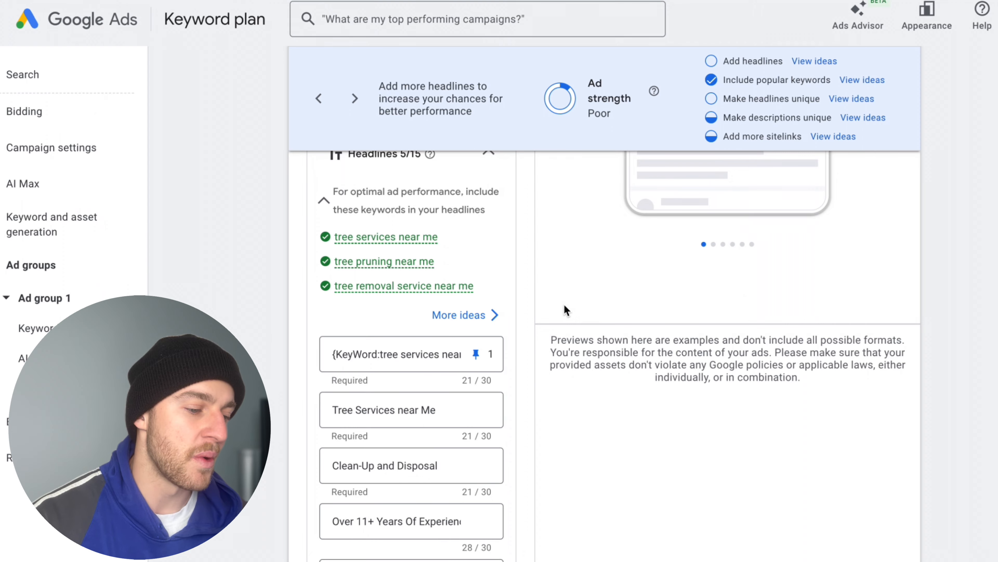
Step: Compare the keyword-based headlines in the ad preview variations with the matching keywords in Ad group 1
scroll(432, 446, "up", 2)
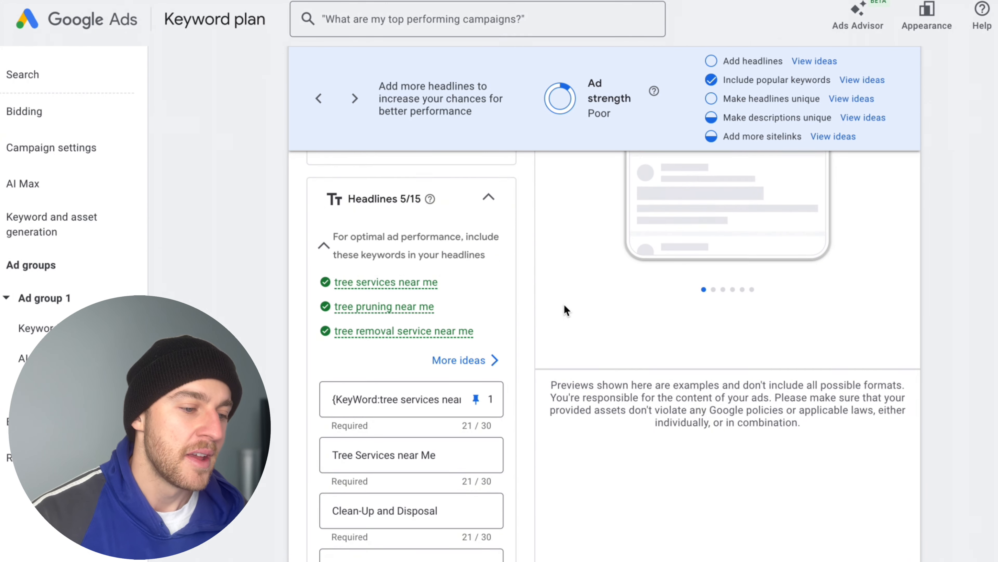
scroll(564, 310, "up", 5)
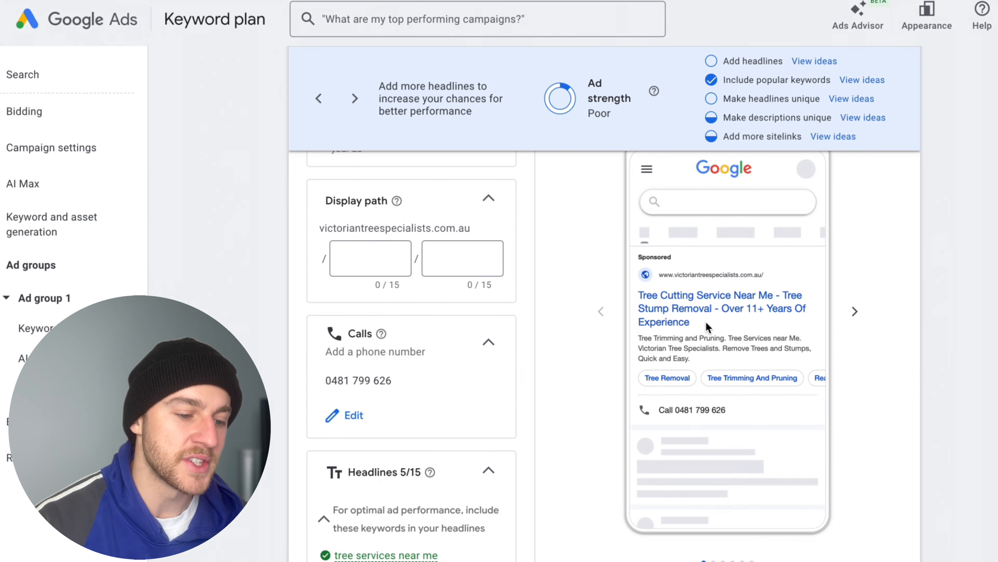
left_click_drag(635, 297, 768, 295)
left_click(819, 287)
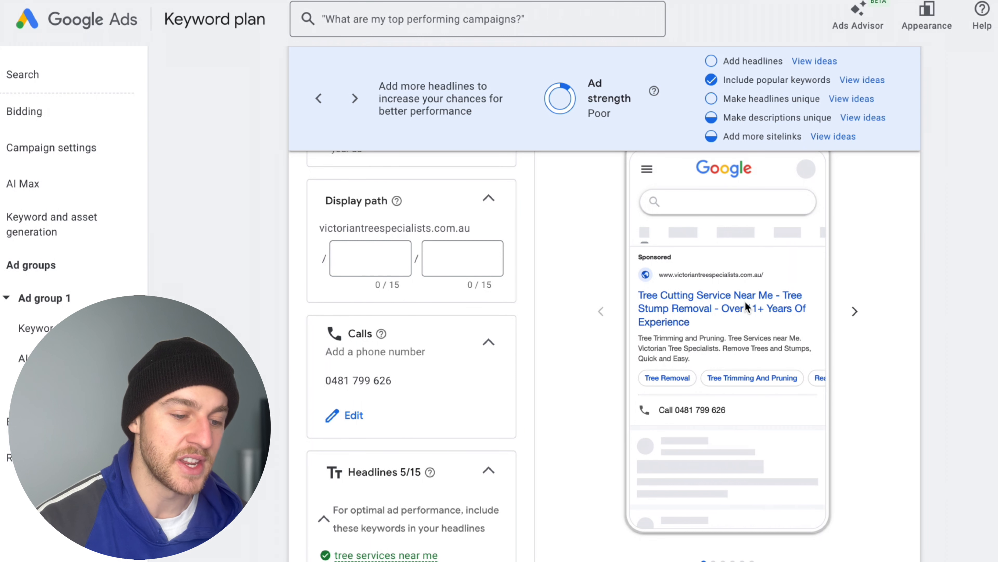
left_click_drag(475, 152, 335, 153)
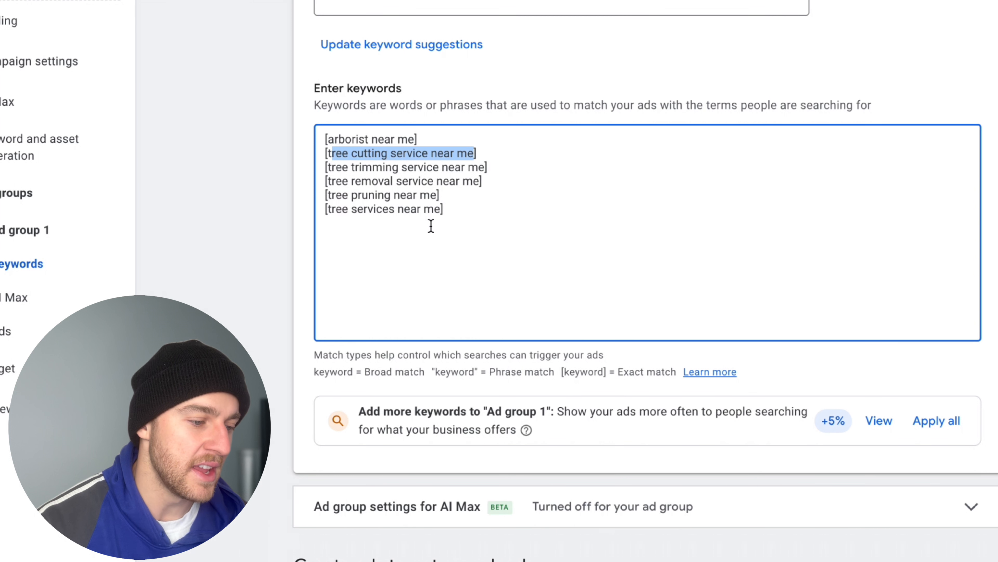
scroll(431, 226, "down", 10)
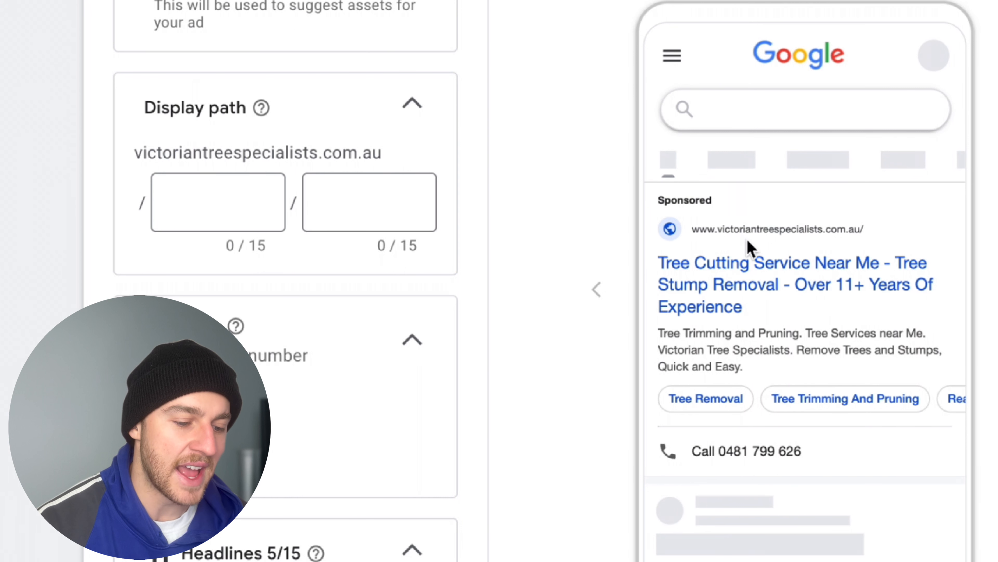
scroll(767, 282, "down", 2)
left_click(996, 290)
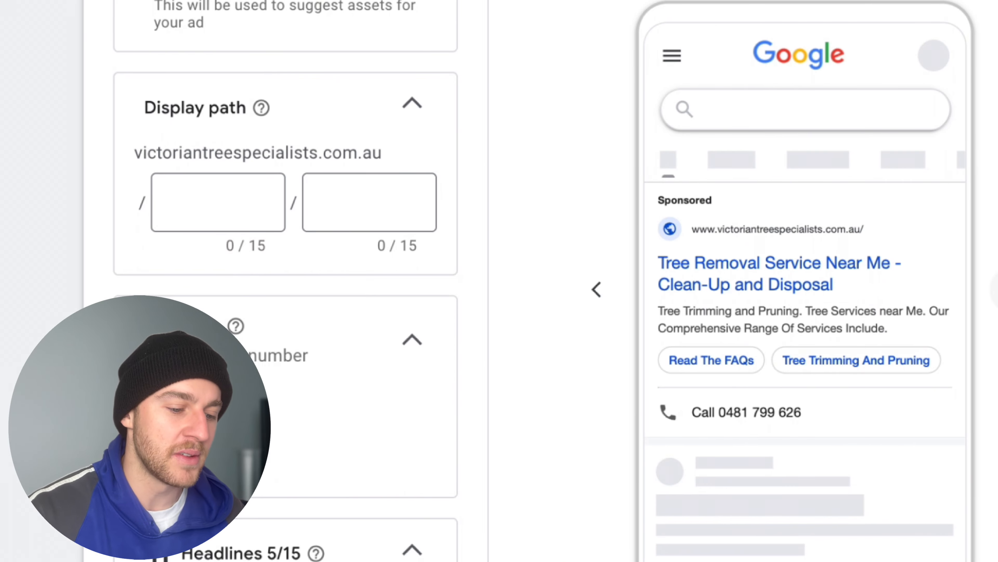
scroll(785, 167, "down", 3)
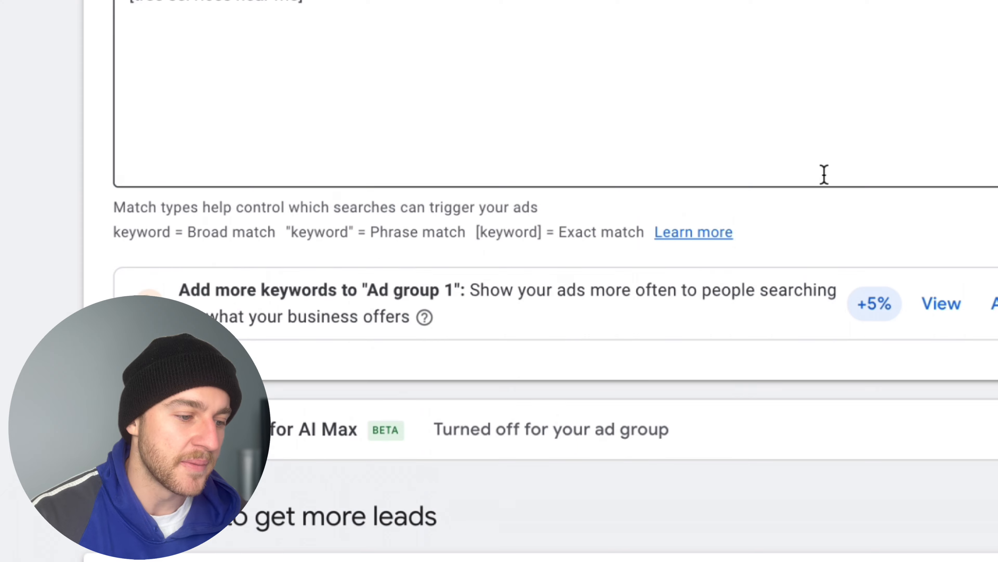
left_click_drag(380, 257, 274, 255)
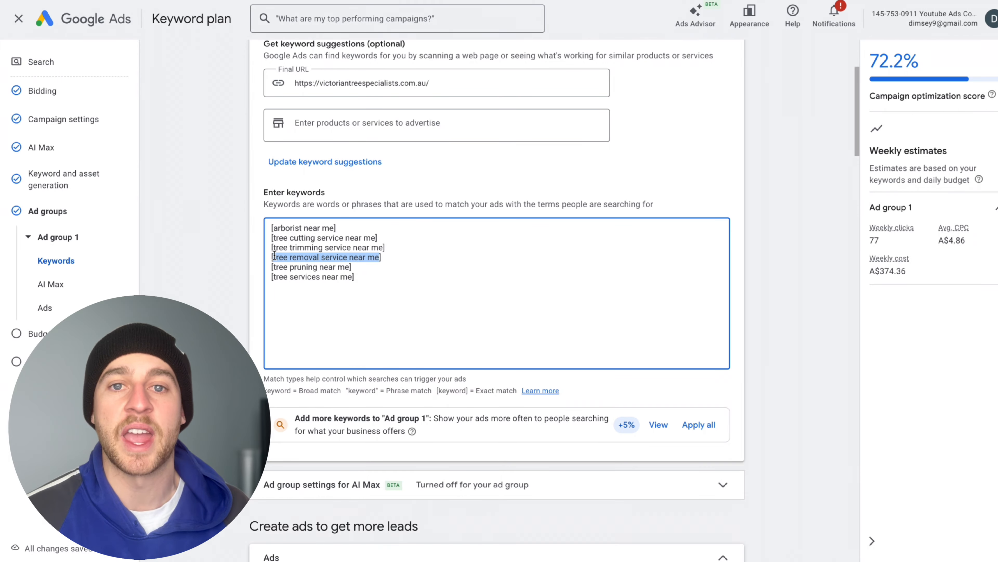
left_click_drag(386, 259, 242, 253)
scroll(446, 323, "down", 15)
scroll(446, 323, "down", 10)
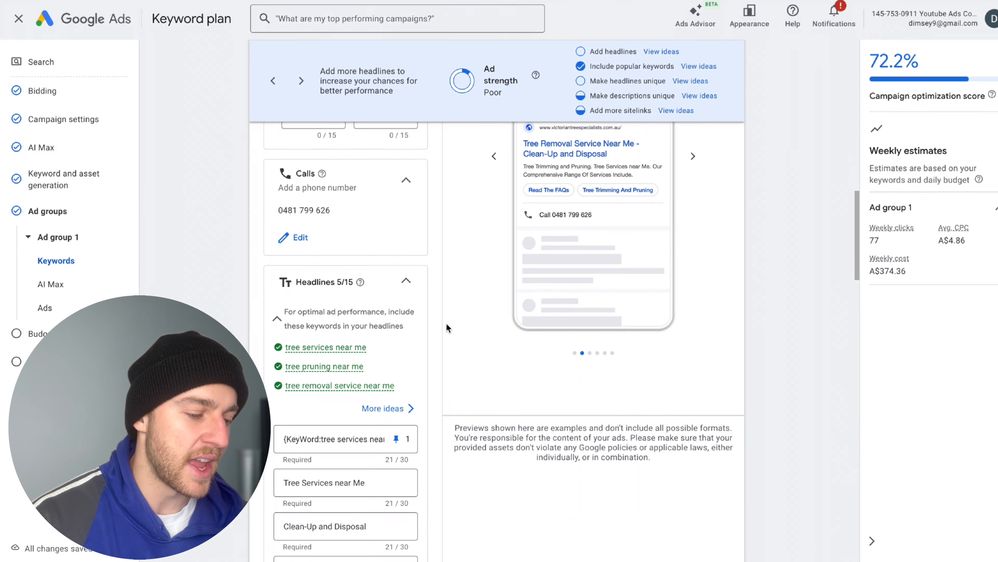
Step: Replace the second headline with "Get Your Free Quote Today!", pin it to position 2 and check the ad preview
left_click_drag(373, 259, 235, 247)
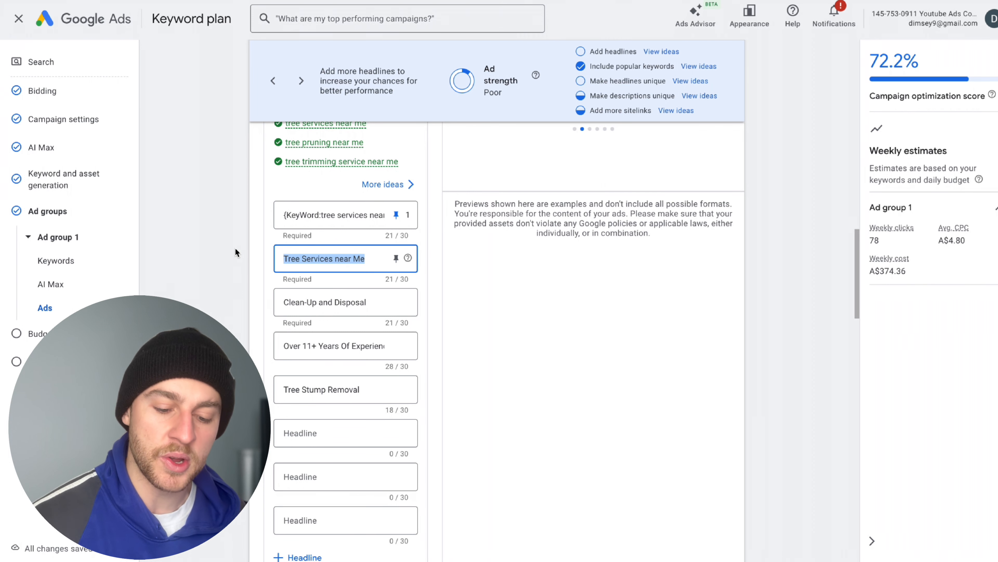
key("BackSpace")
type("G")
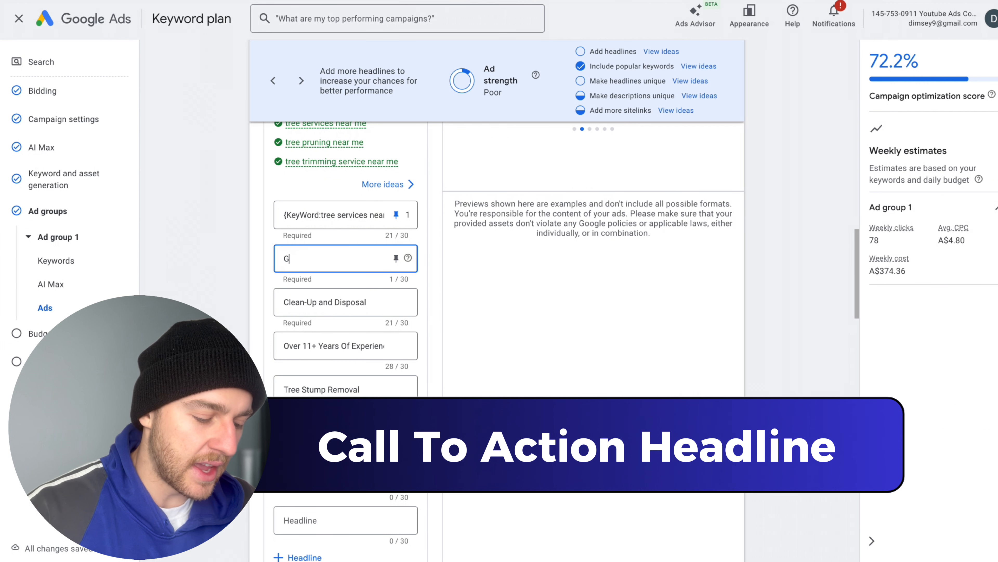
type("et Your Free Quote Today!")
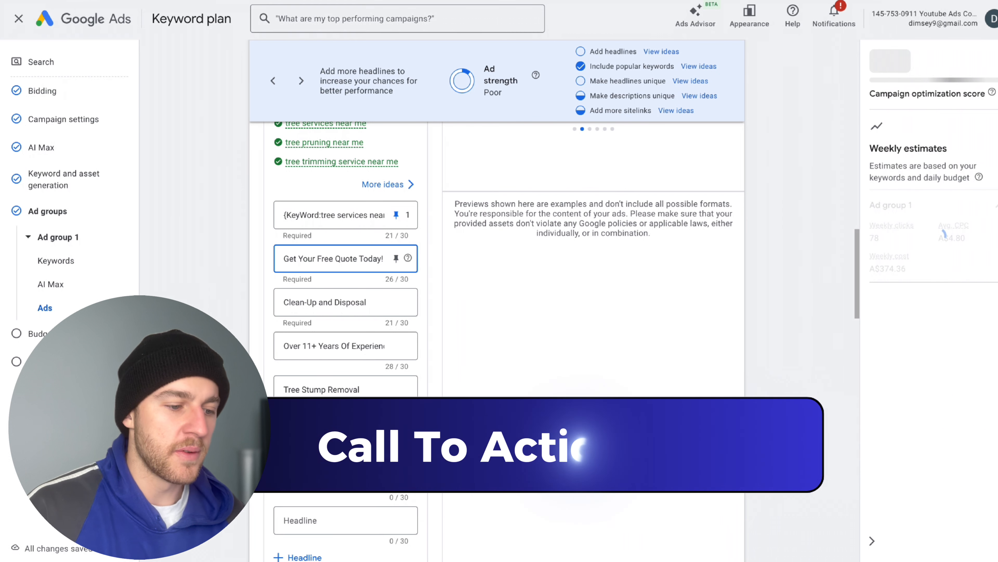
left_click(404, 255)
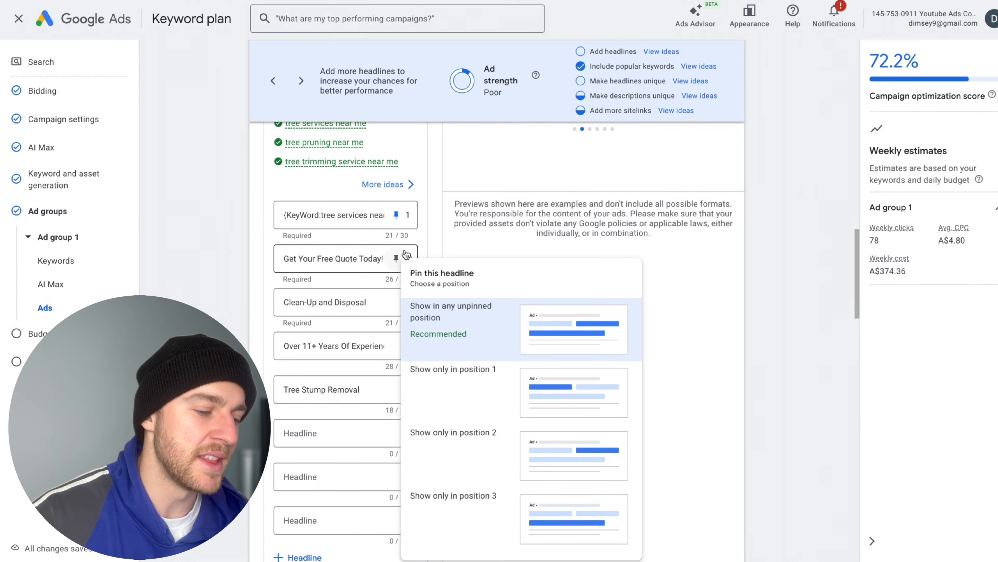
left_click(448, 442)
scroll(523, 337, "up", 5)
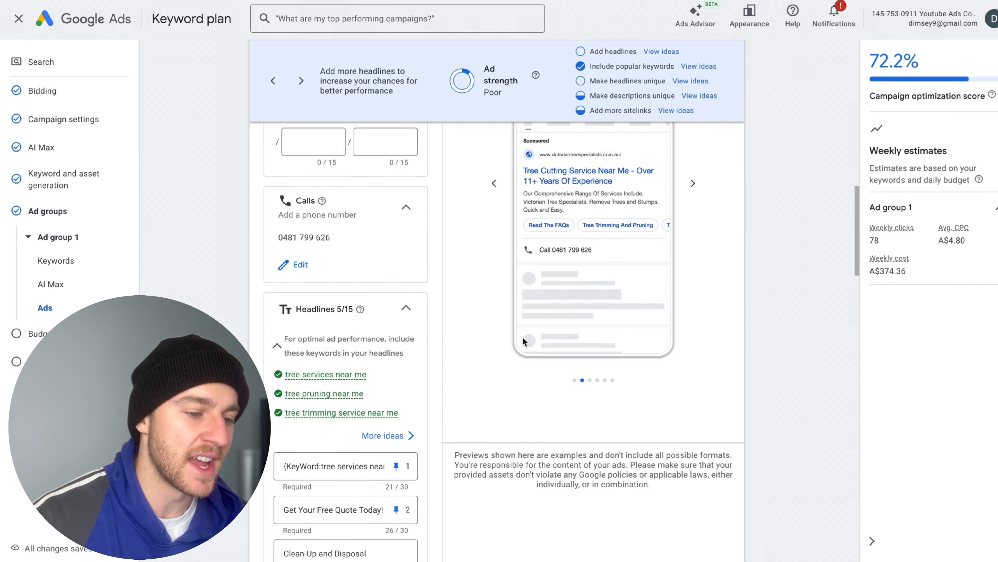
scroll(523, 337, "up", 3)
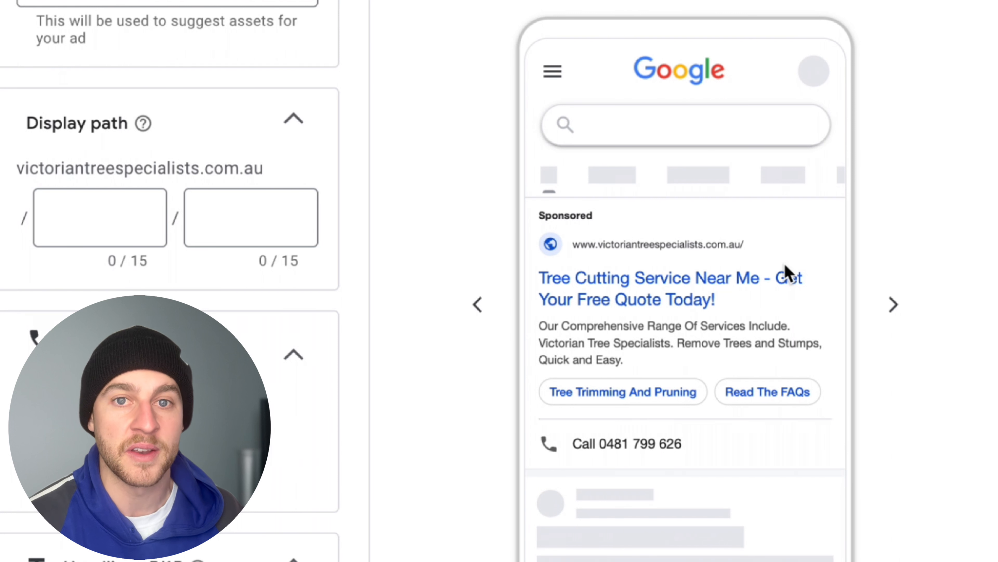
Step: Pin the second description to position 2 and review the wording of both ad descriptions
scroll(786, 267, "down", 2)
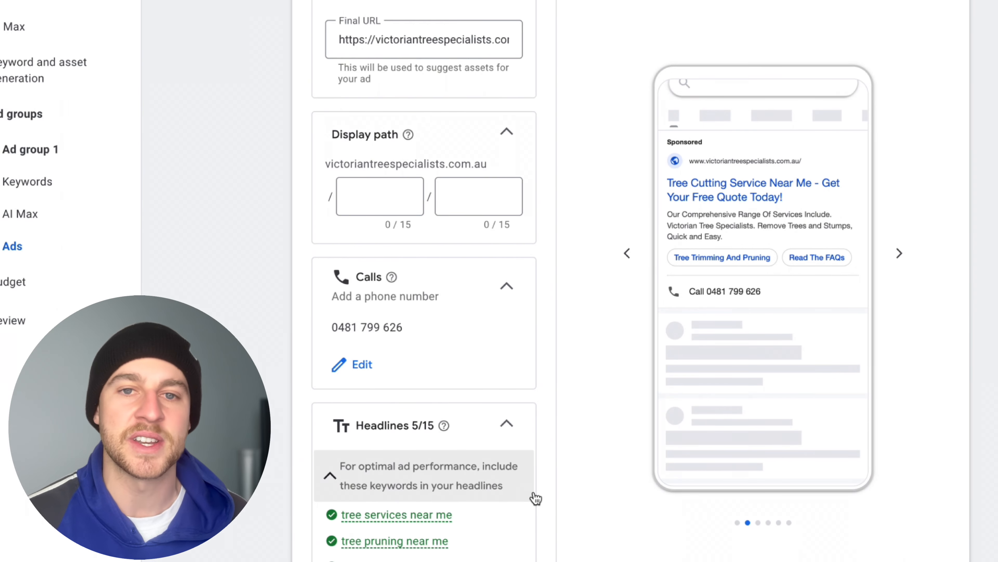
scroll(573, 503, "up", 1)
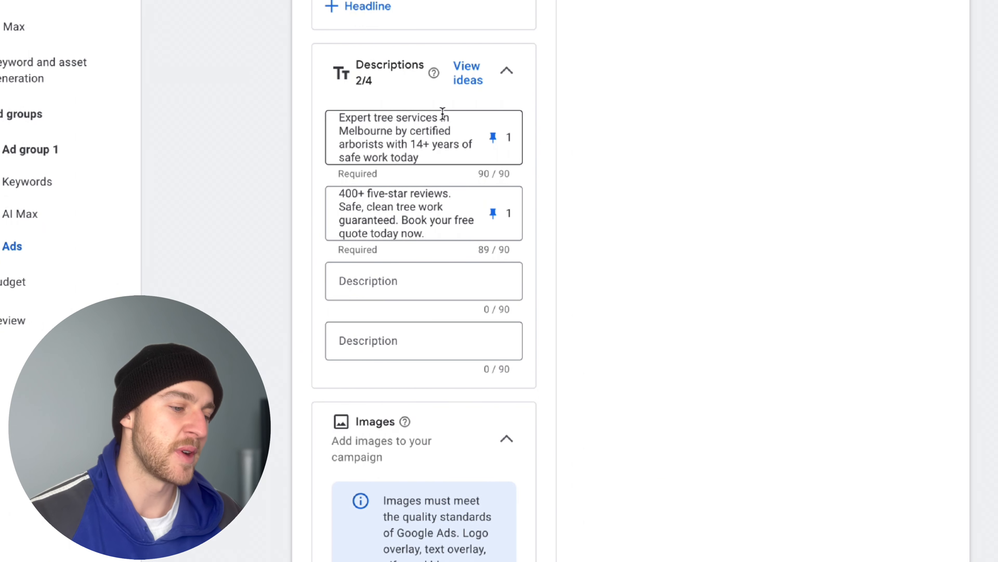
left_click(349, 118)
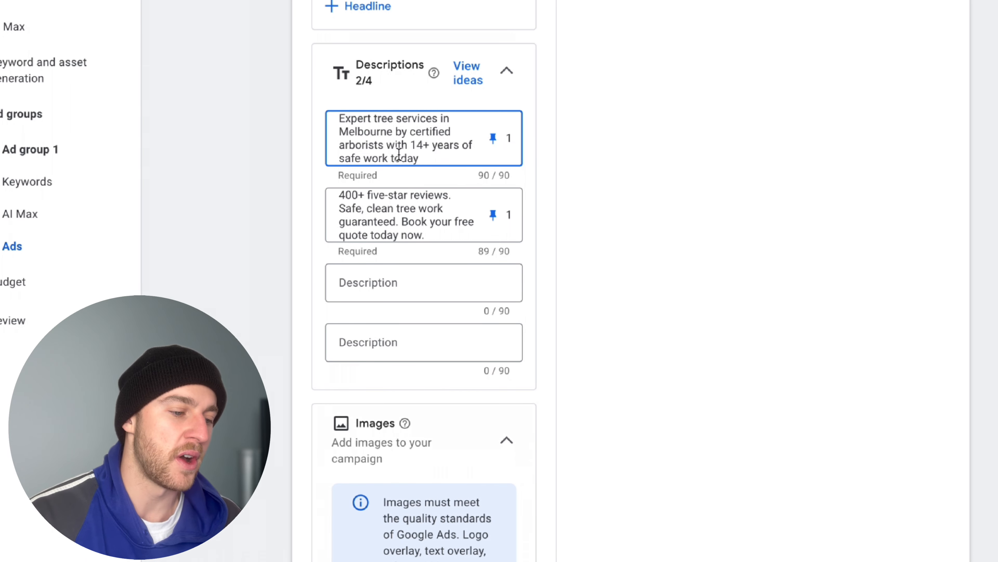
scroll(453, 194, "down", 1)
left_click_drag(458, 189, 327, 152)
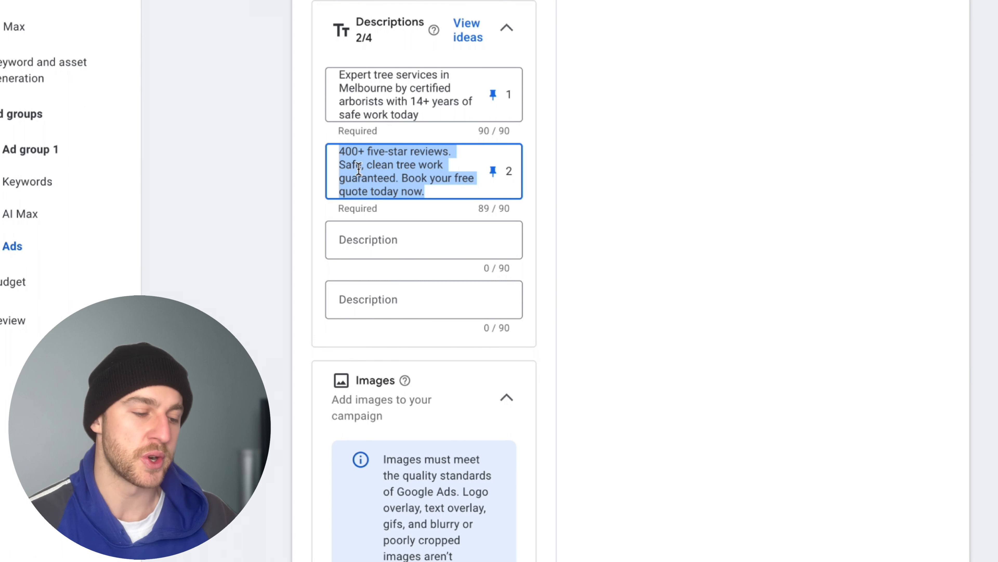
left_click(422, 178)
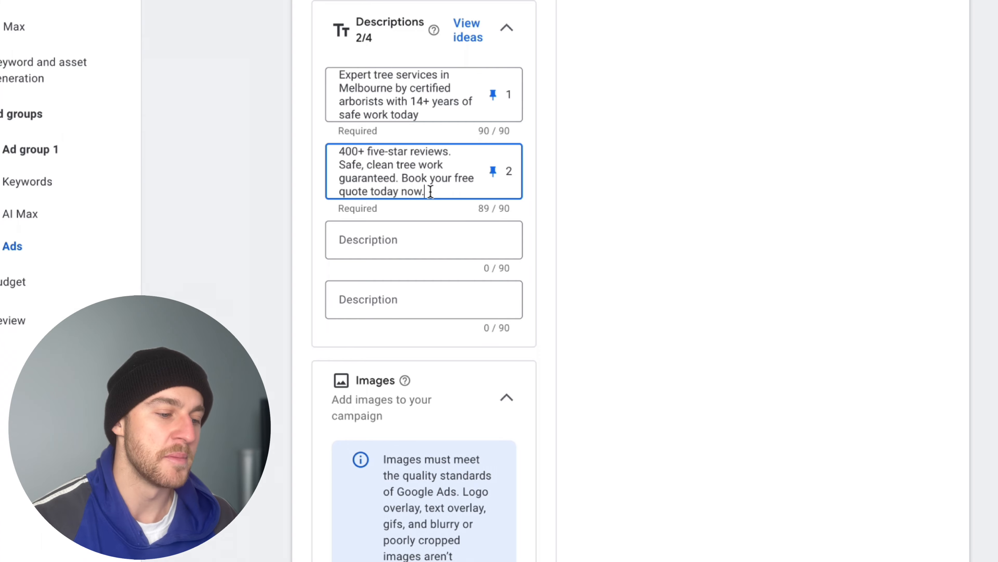
scroll(495, 190, "up", 20)
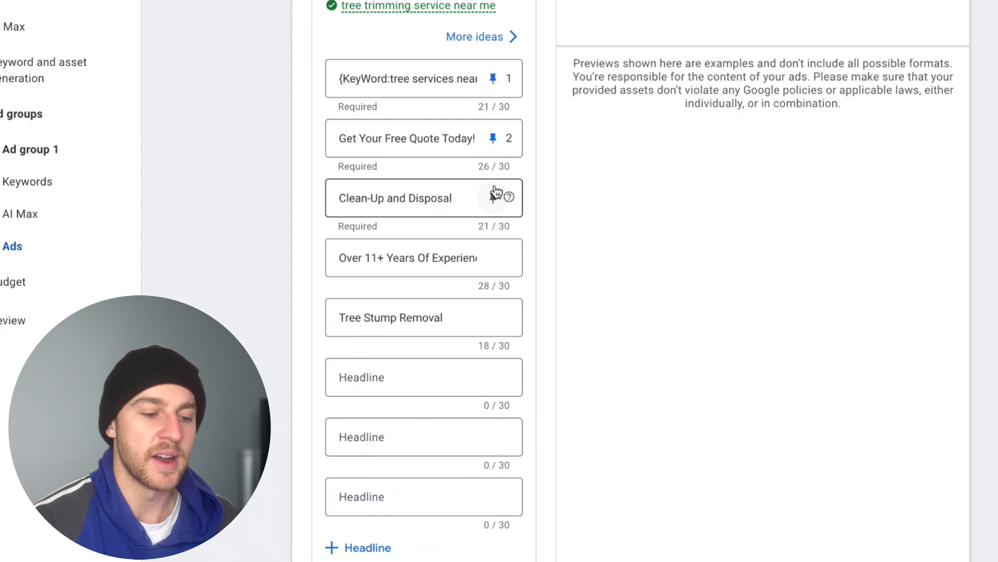
Step: Add two AI-generated images of an arborist up in a tree, one landscape and one square, to the campaign
scroll(495, 190, "down", 2)
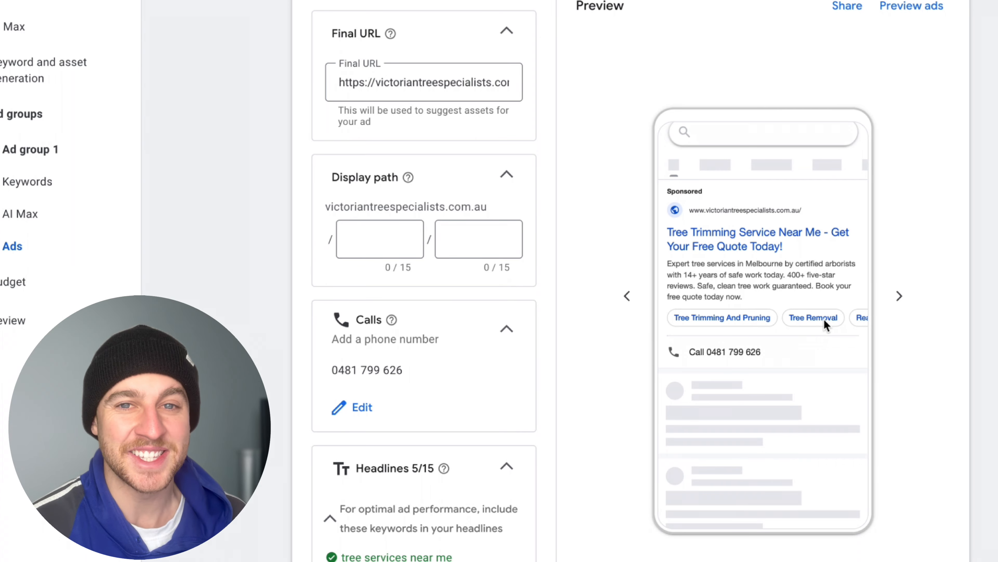
scroll(543, 359, "down", 20)
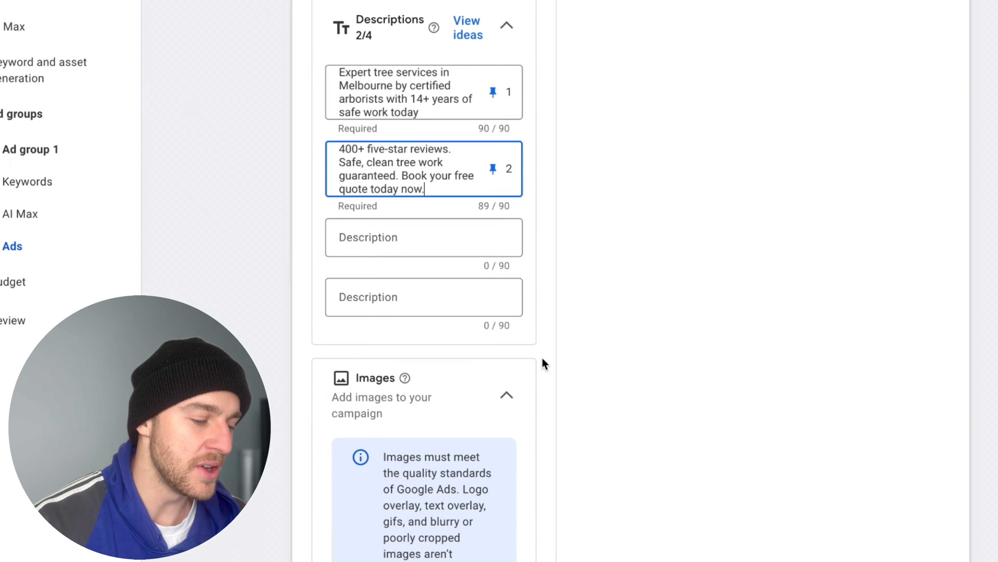
scroll(542, 357, "up", 5)
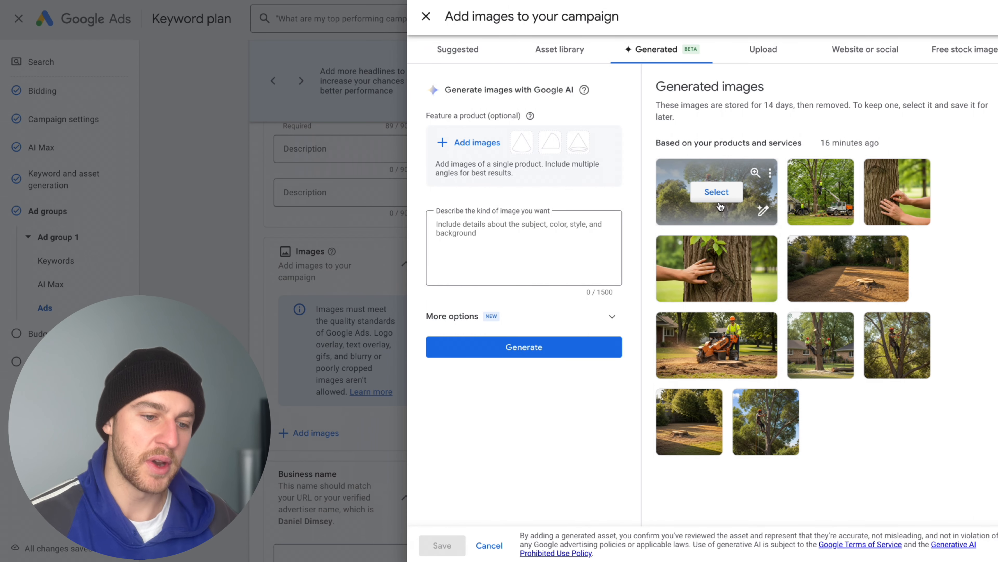
left_click(715, 192)
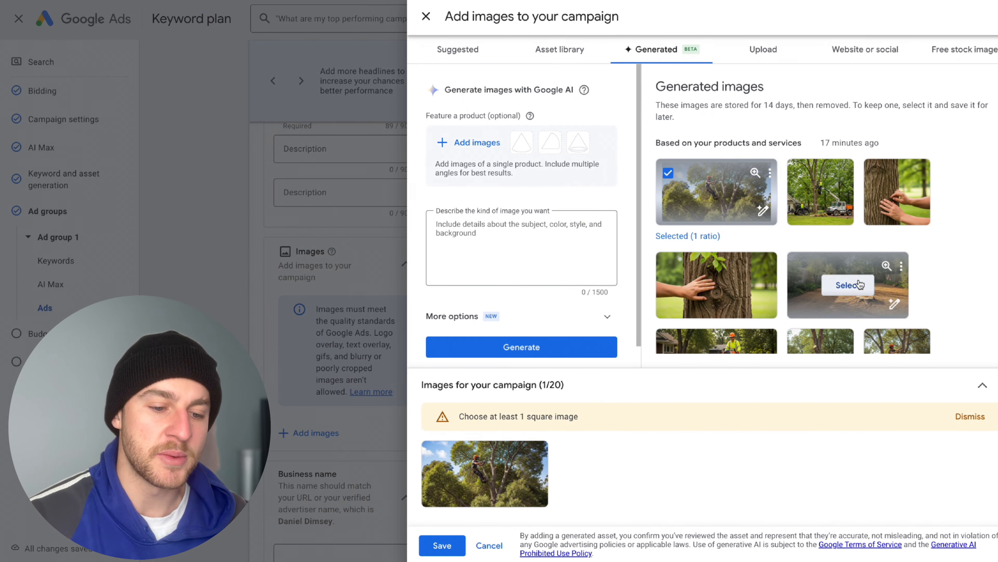
scroll(847, 283, "down", 3)
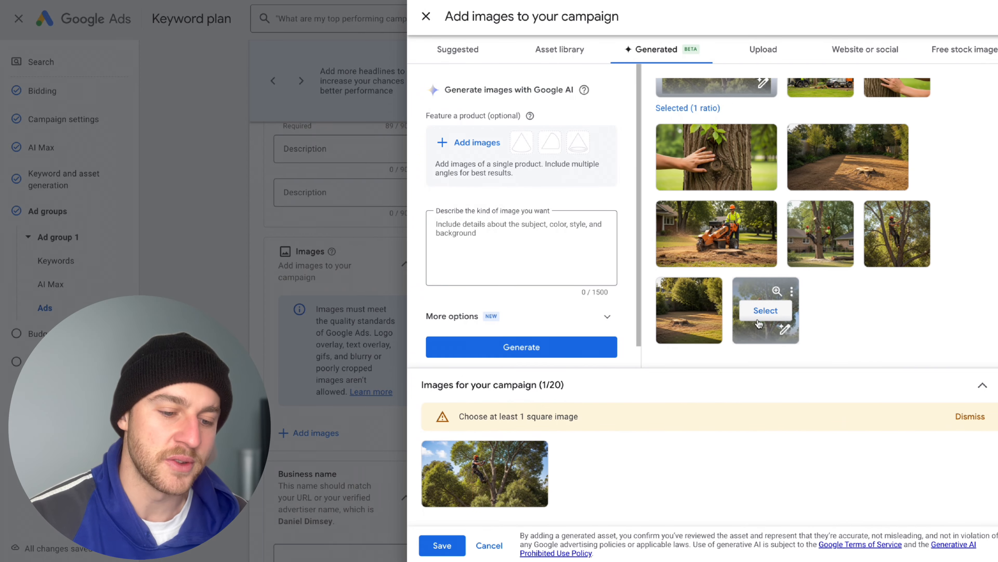
left_click(766, 310)
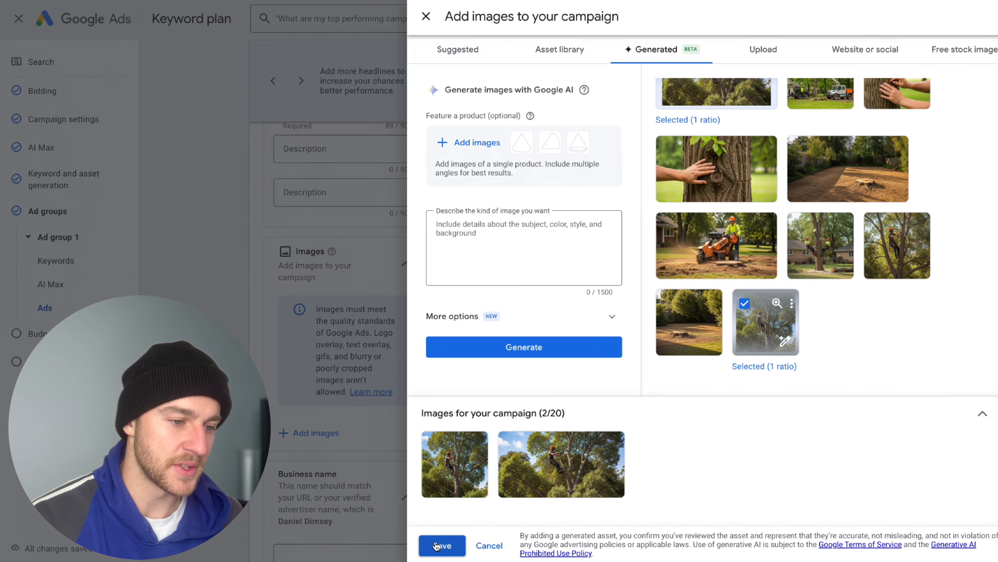
left_click(437, 545)
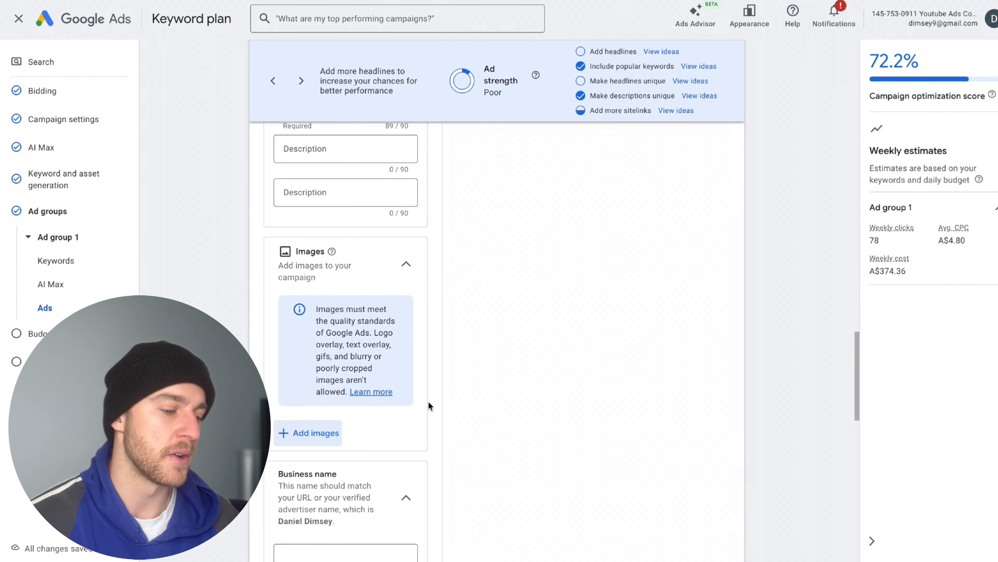
Step: Review the business name, logo, sitelinks, callouts and additional asset types without adding any, and save the ad
scroll(392, 477, "down", 3)
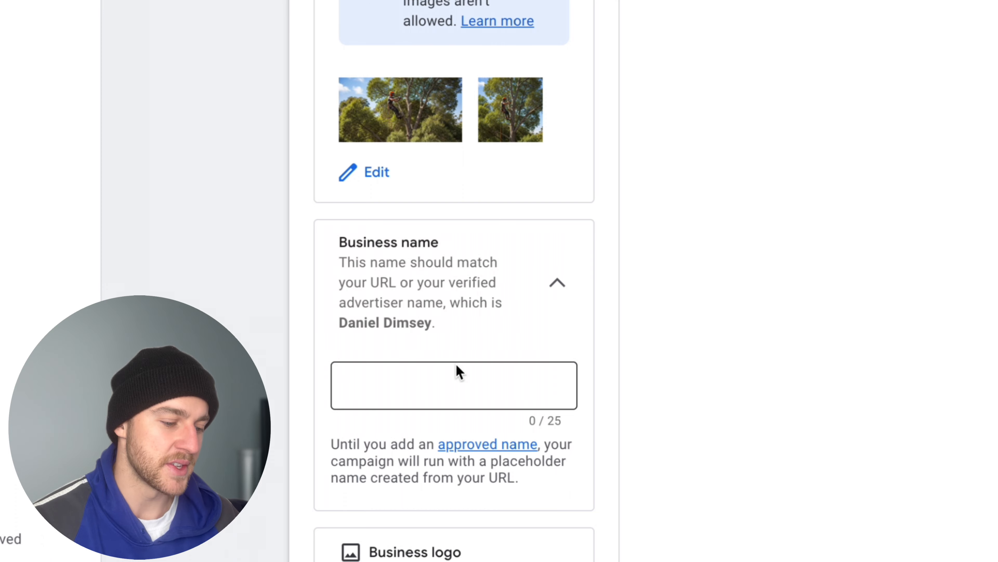
scroll(457, 370, "down", 5)
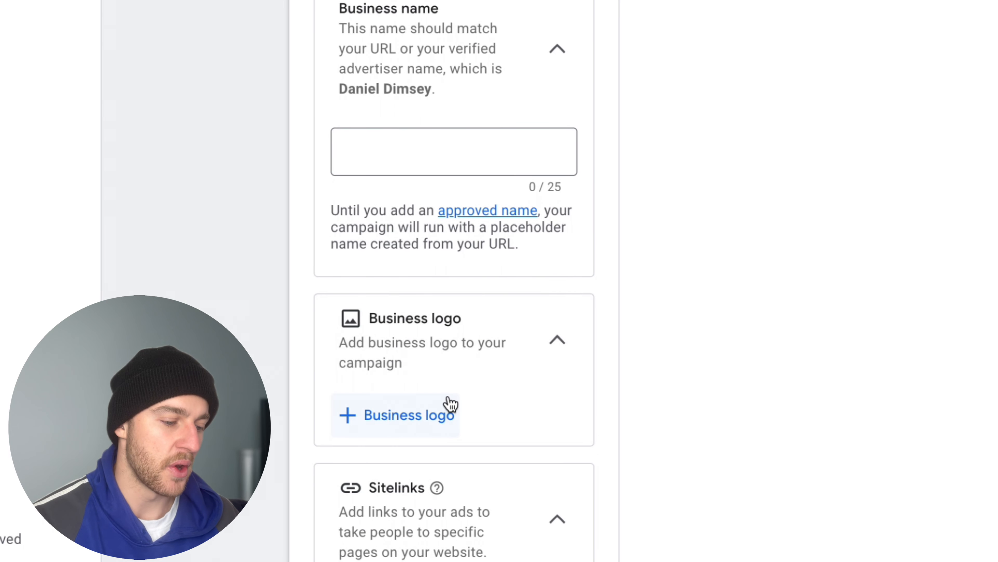
scroll(451, 403, "down", 10)
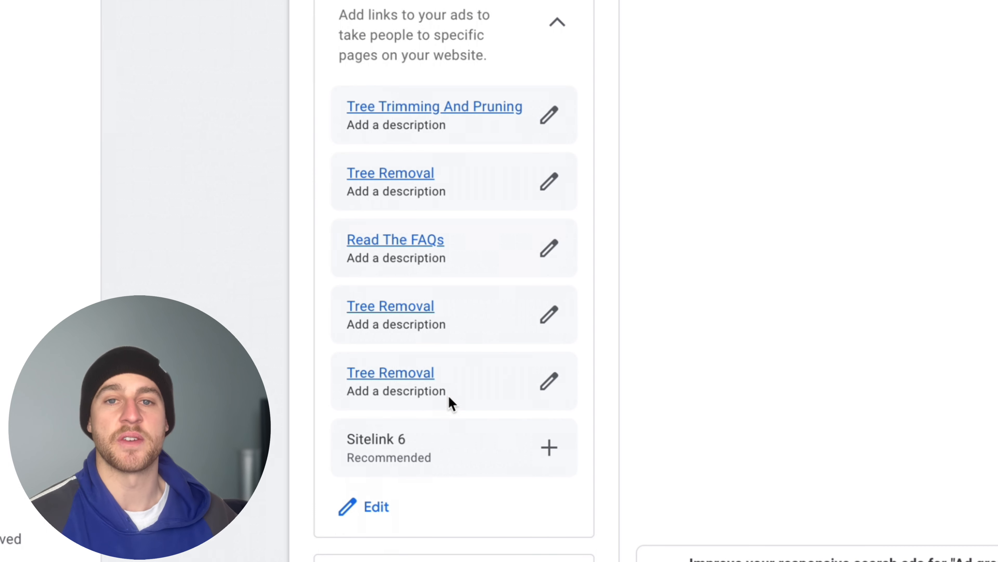
scroll(448, 394, "down", 10)
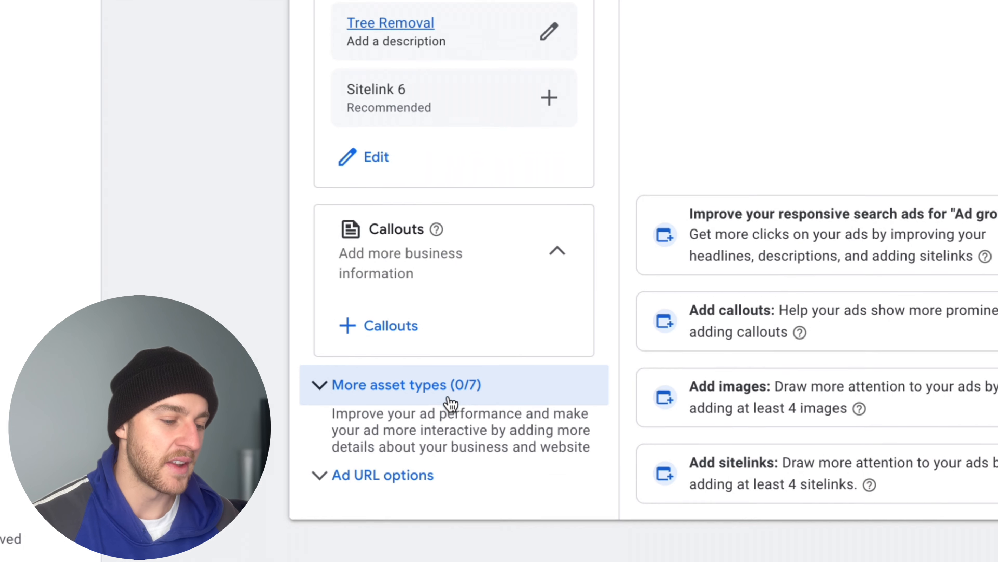
left_click(393, 293)
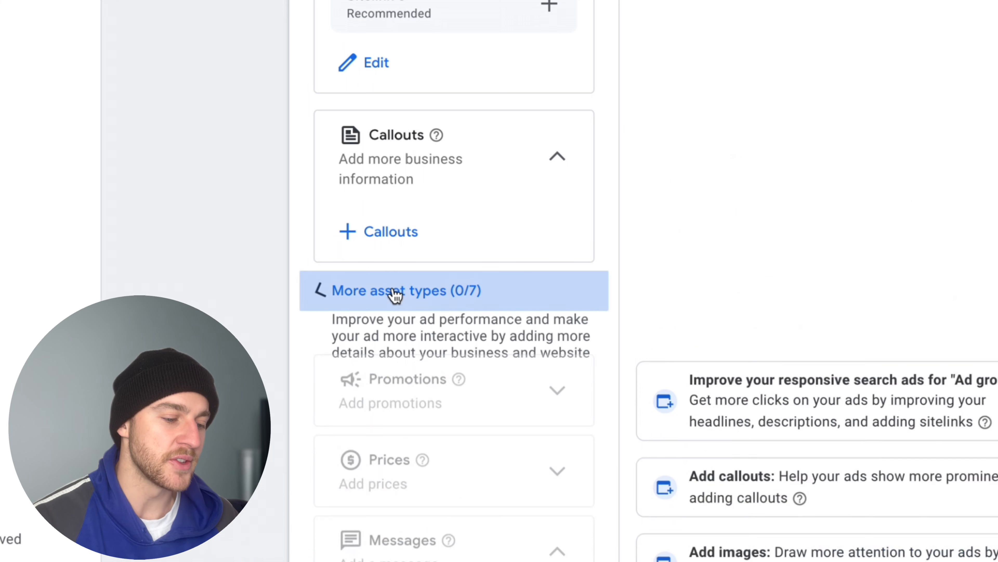
scroll(413, 230, "down", 5)
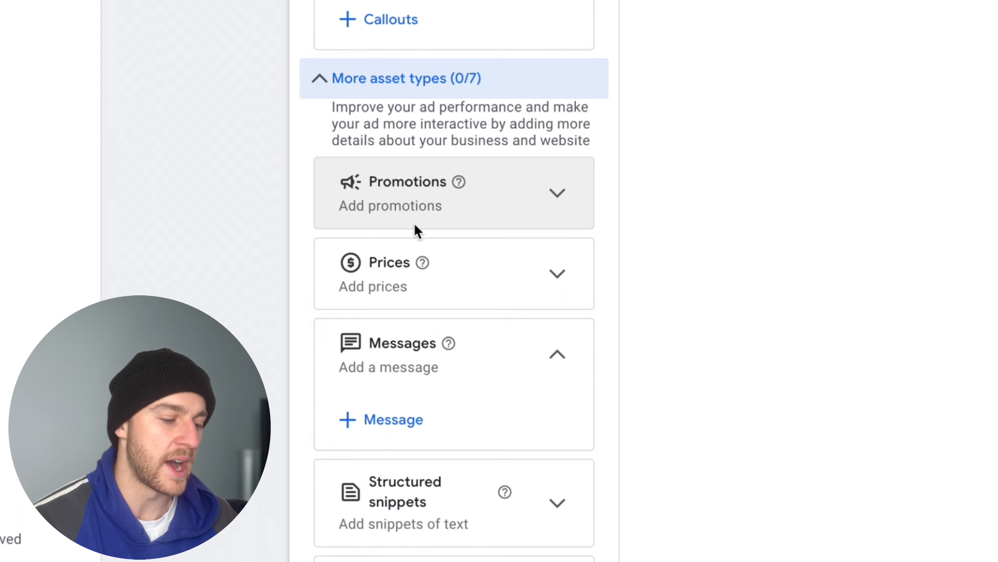
scroll(450, 410, "down", 10)
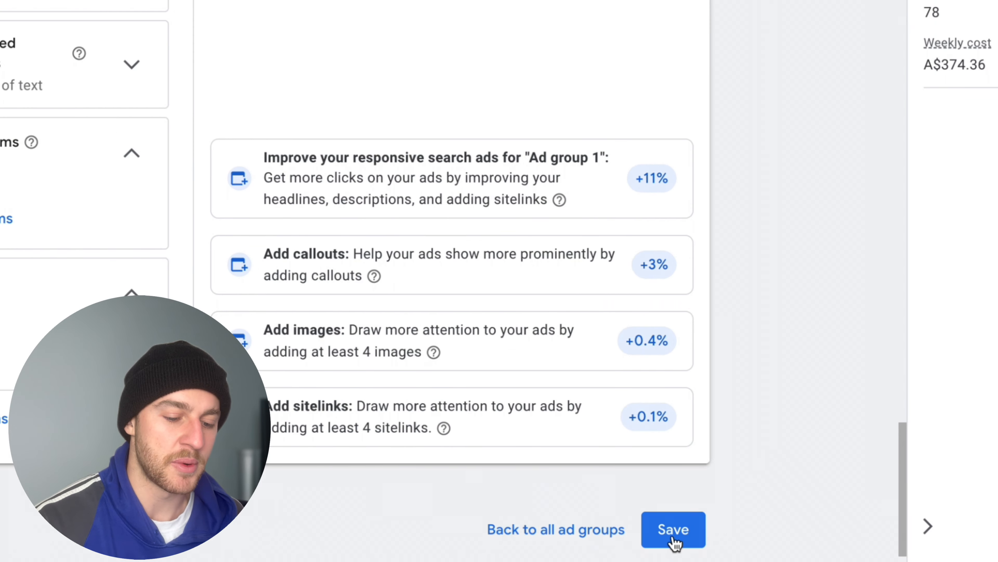
left_click(673, 528)
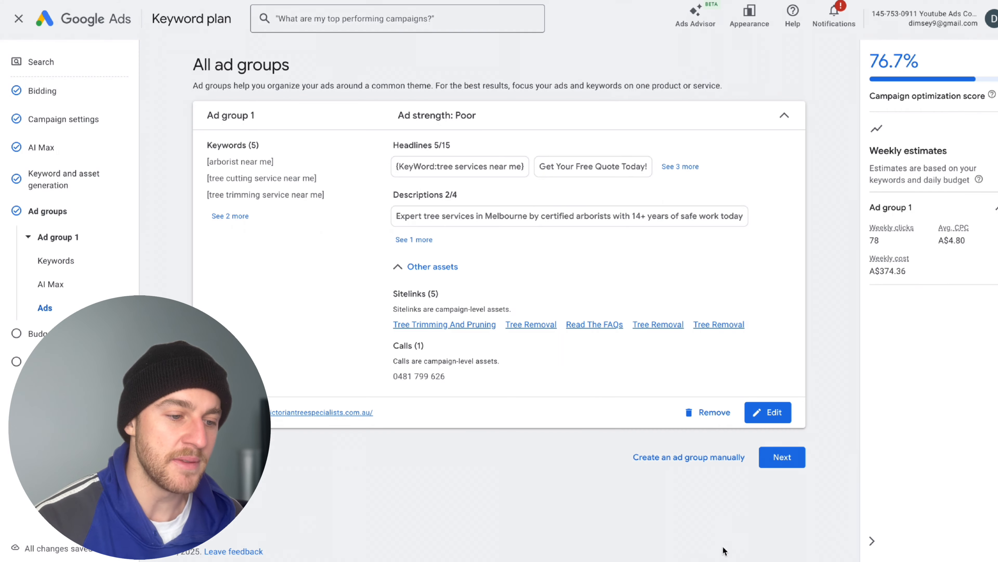
Step: Set the campaign's custom average daily budget to A$5 and publish the campaign
left_click(770, 452)
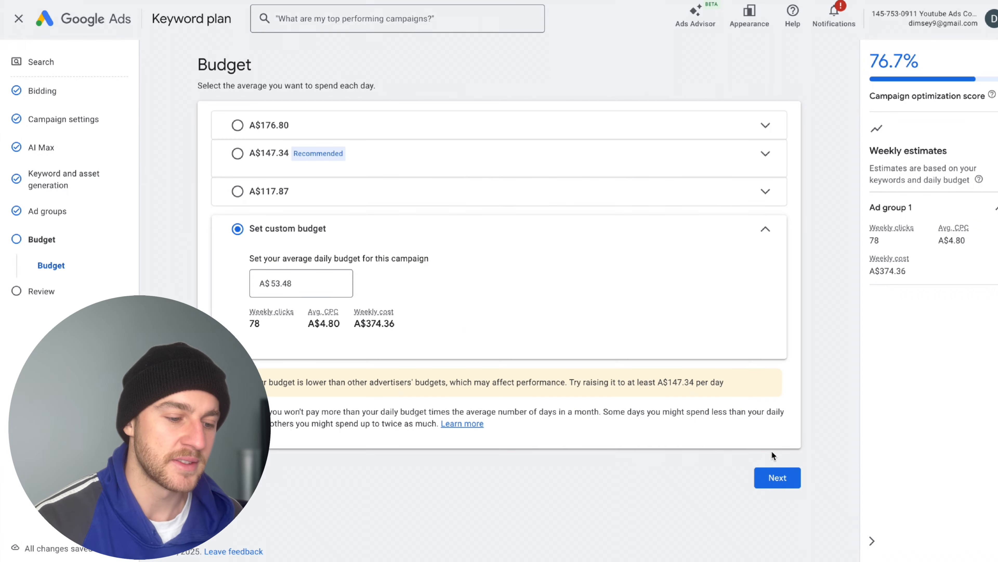
left_click_drag(318, 285, 253, 285)
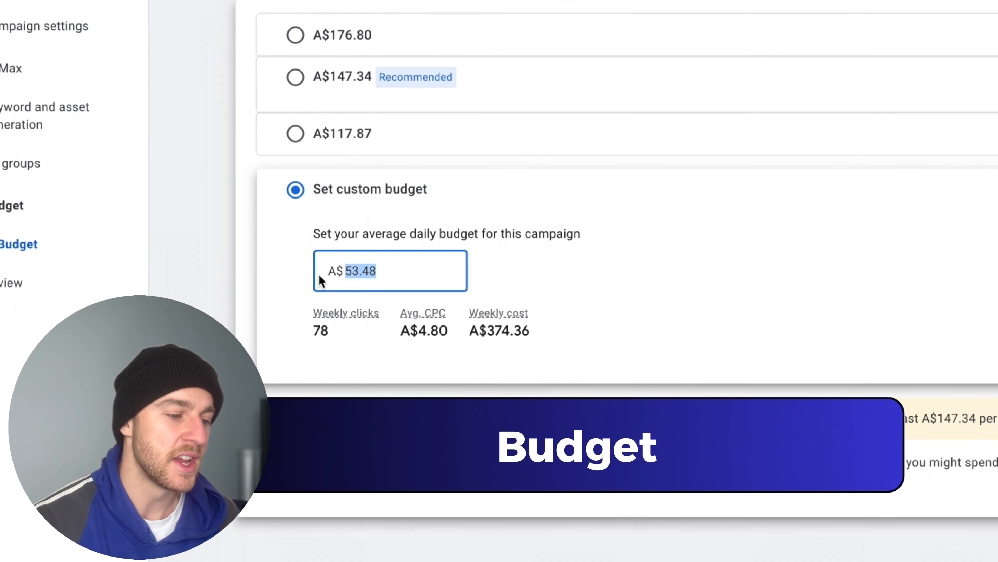
left_click(305, 284)
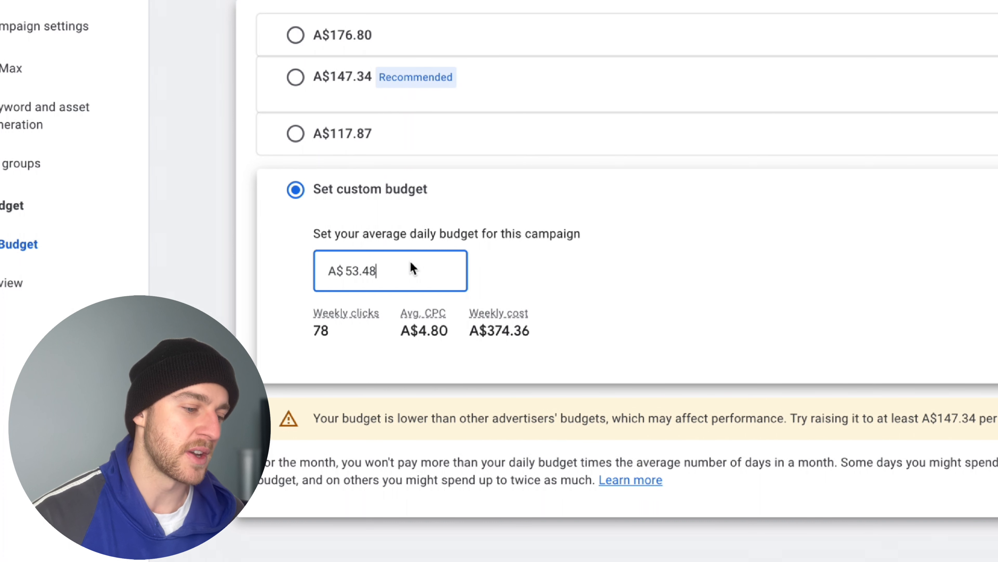
left_click_drag(406, 276, 196, 238)
key("BackSpace")
type("5")
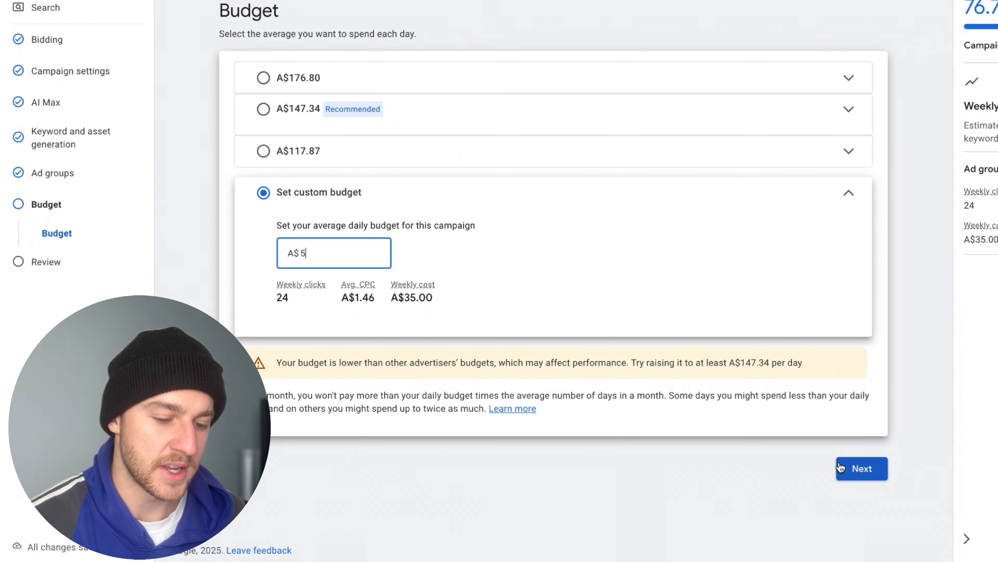
left_click(839, 467)
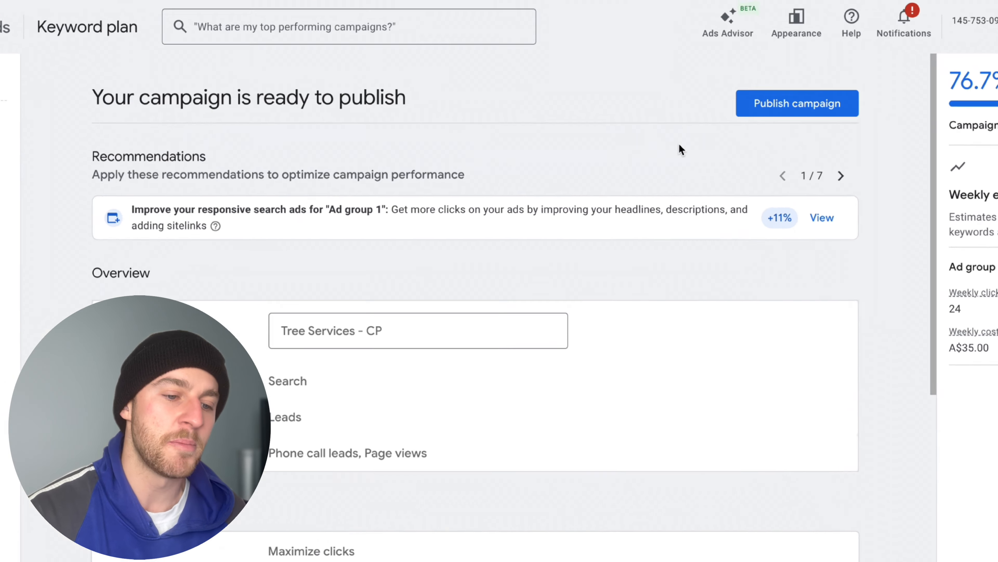
left_click(739, 78)
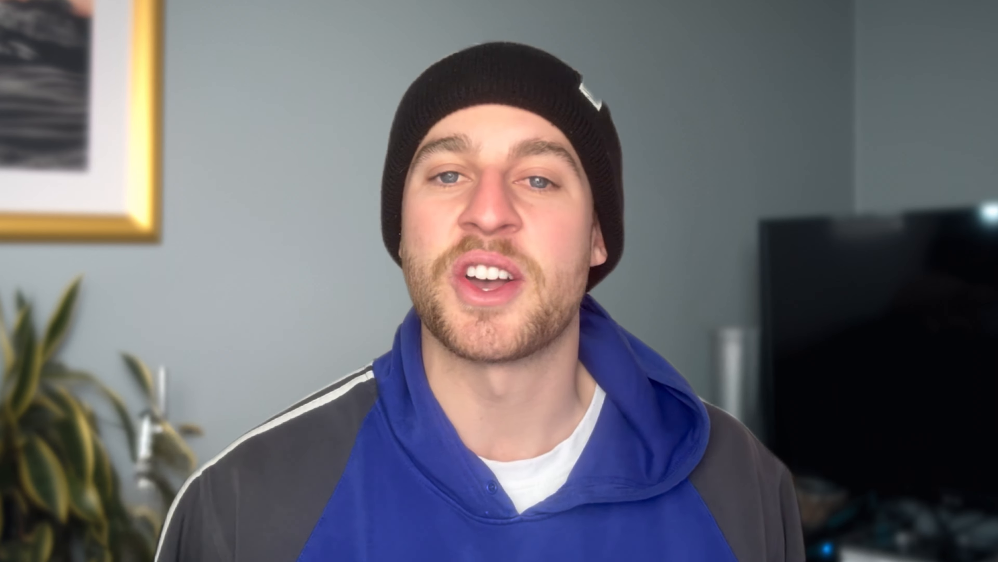